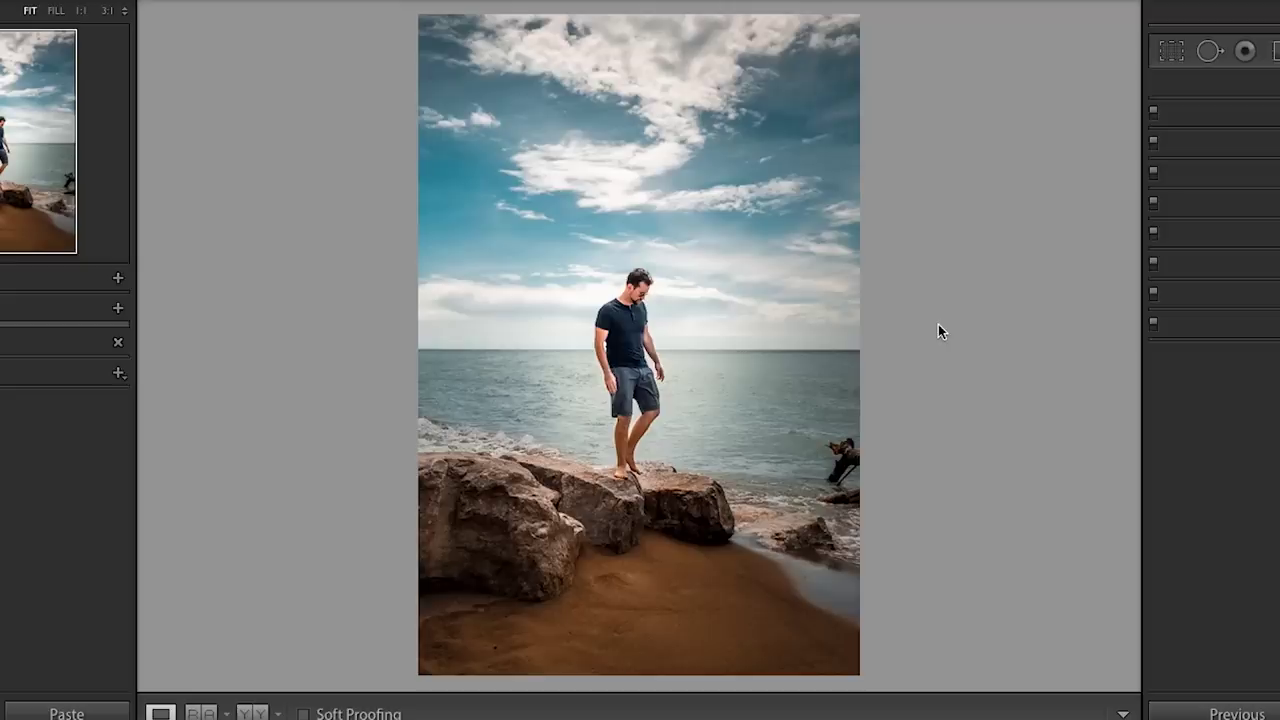
- Show the unedited original beach photo to compare it with the teal-and-orange edit
{"action": "key", "text": "backslash"}
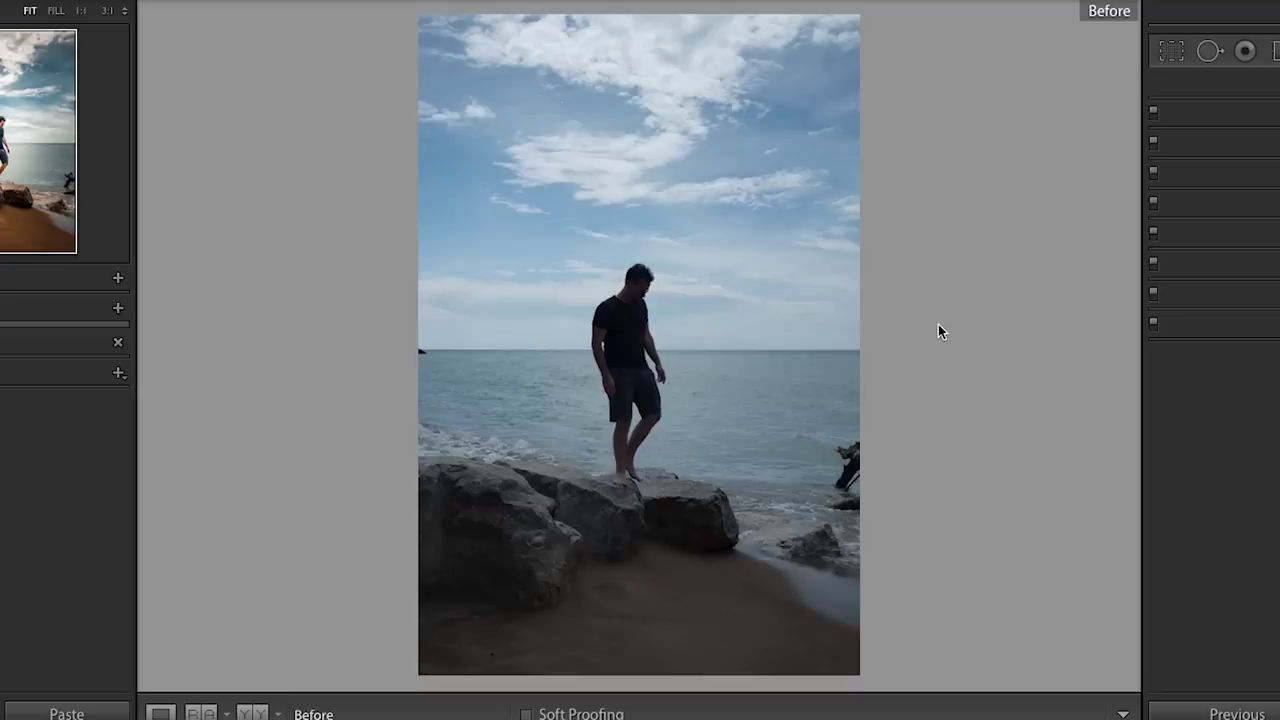
{"action": "key", "text": "backslash"}
{"action": "key", "text": "backslash"}
{"action": "key", "text": "backslash"}
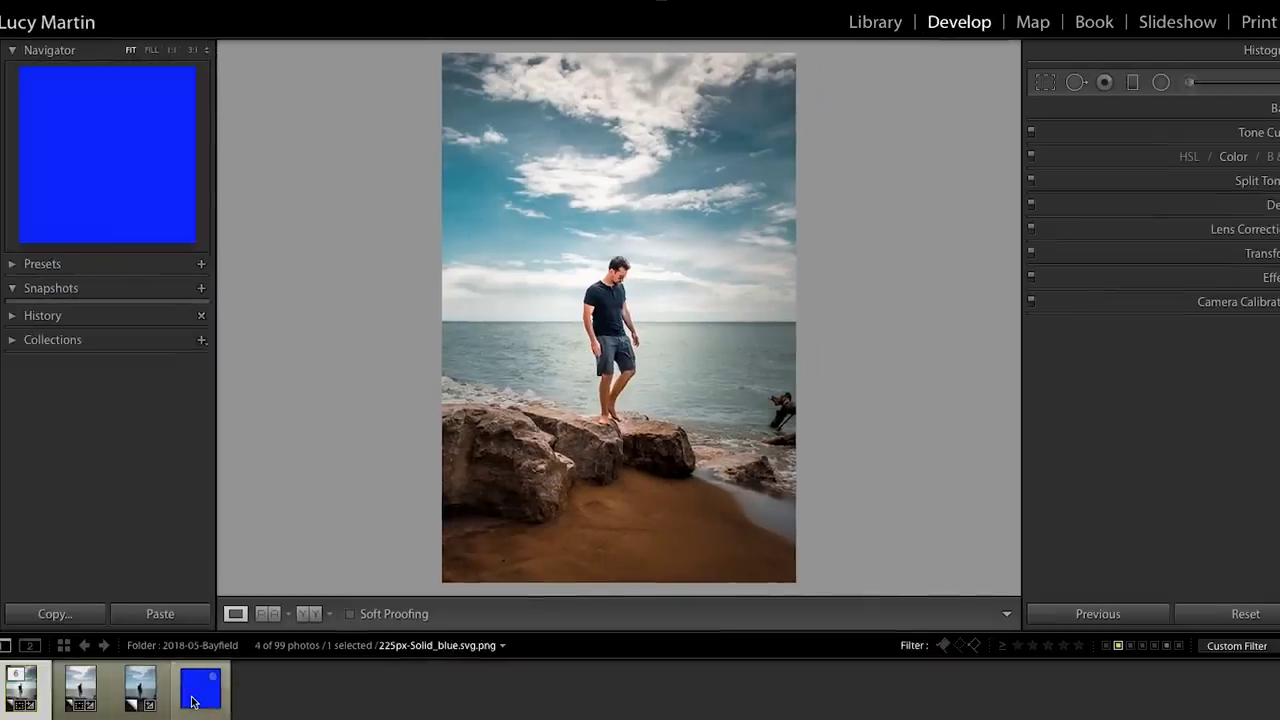
{"action": "left_click", "coordinate": [196, 690]}
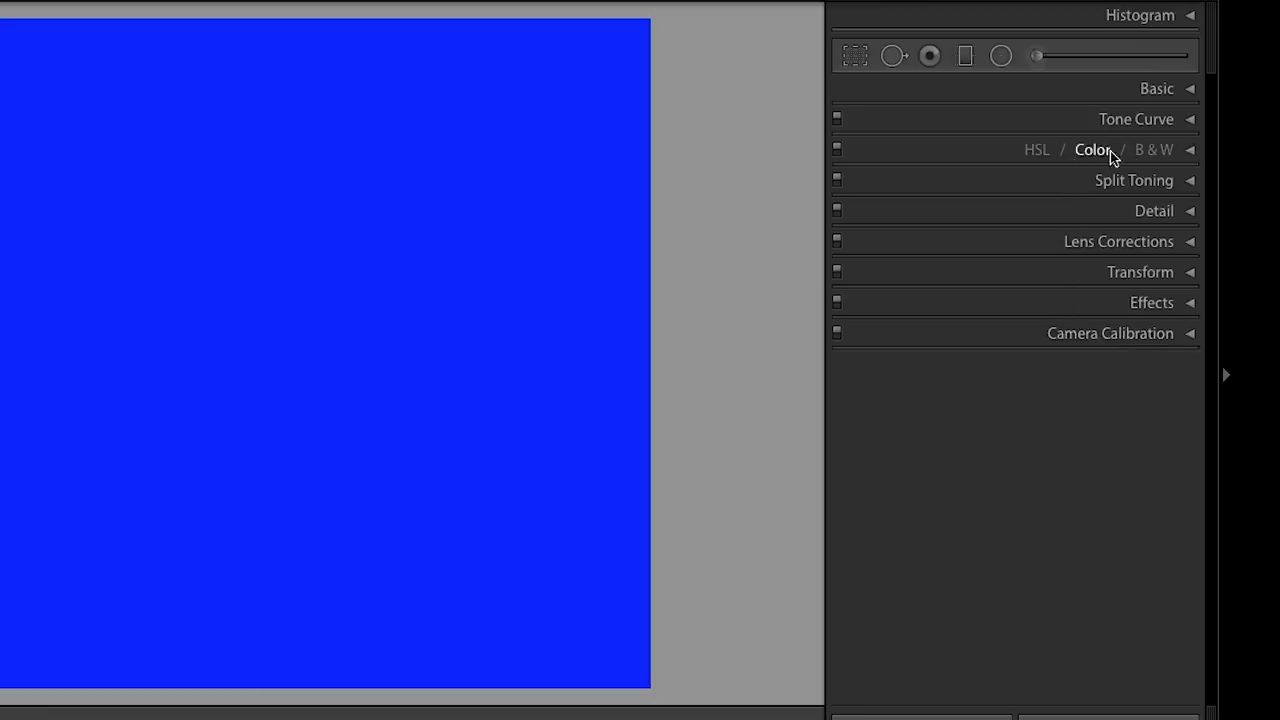
- Expand HSL/Color/B&W, try a black and white conversion, then undo it
{"action": "left_click", "coordinate": [1189, 156]}
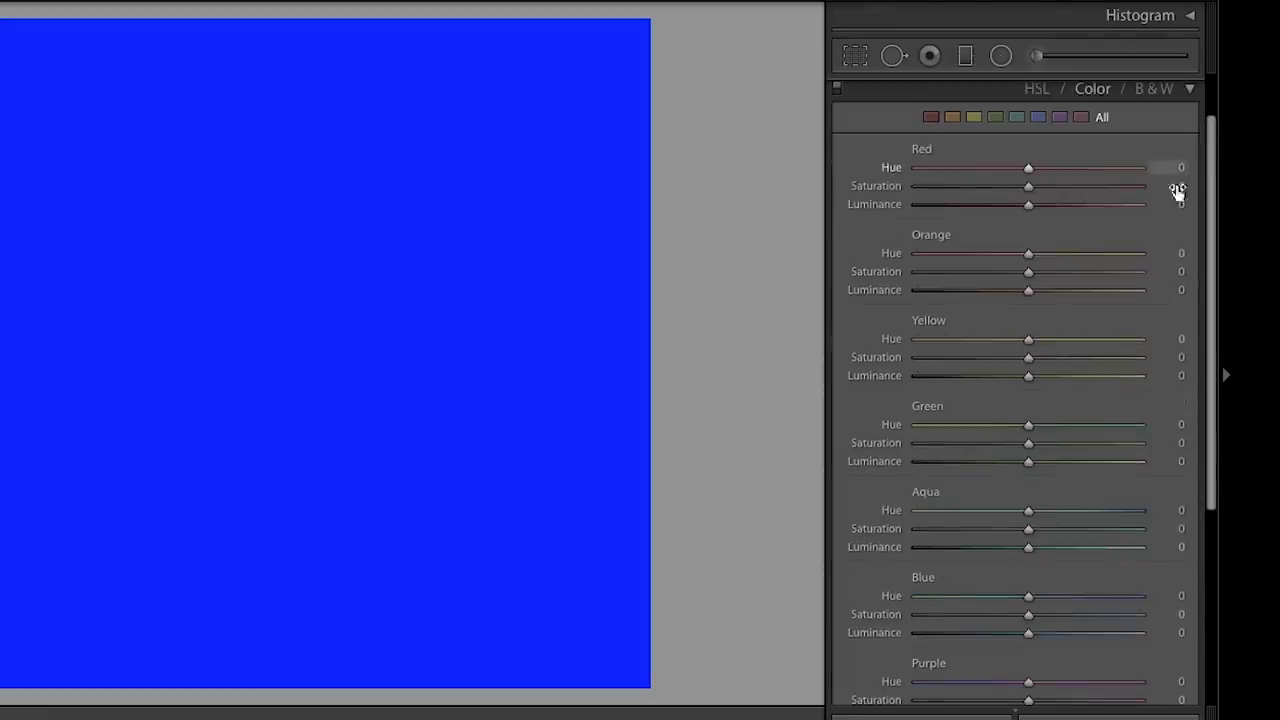
{"action": "scroll", "coordinate": [1157, 246], "scroll_direction": "up", "scroll_amount": 3}
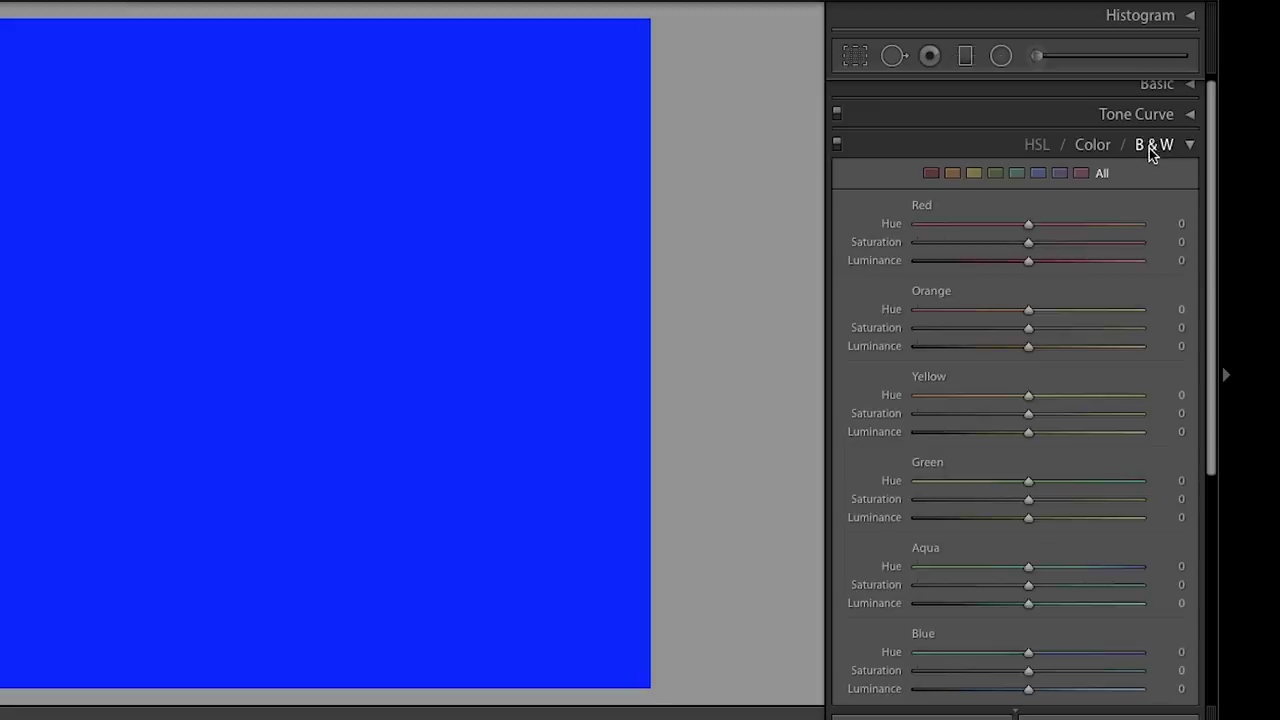
{"action": "left_click", "coordinate": [1151, 149]}
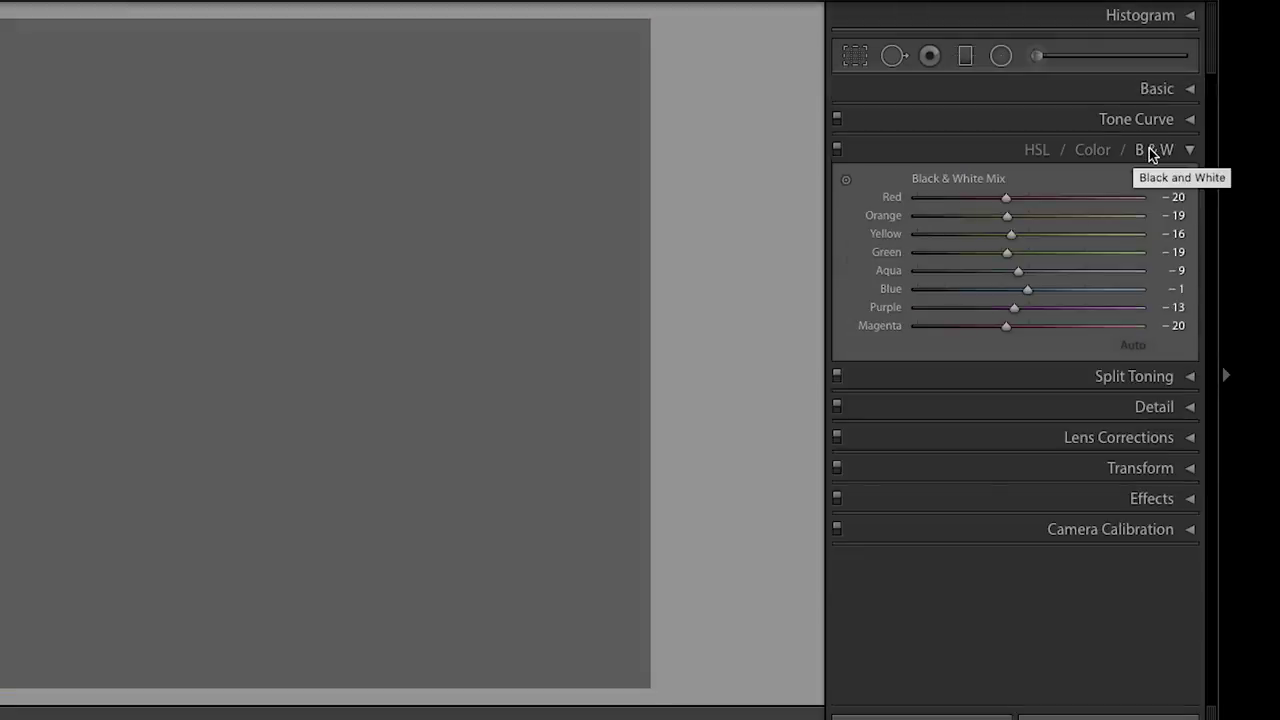
{"action": "key", "text": "ctrl+z"}
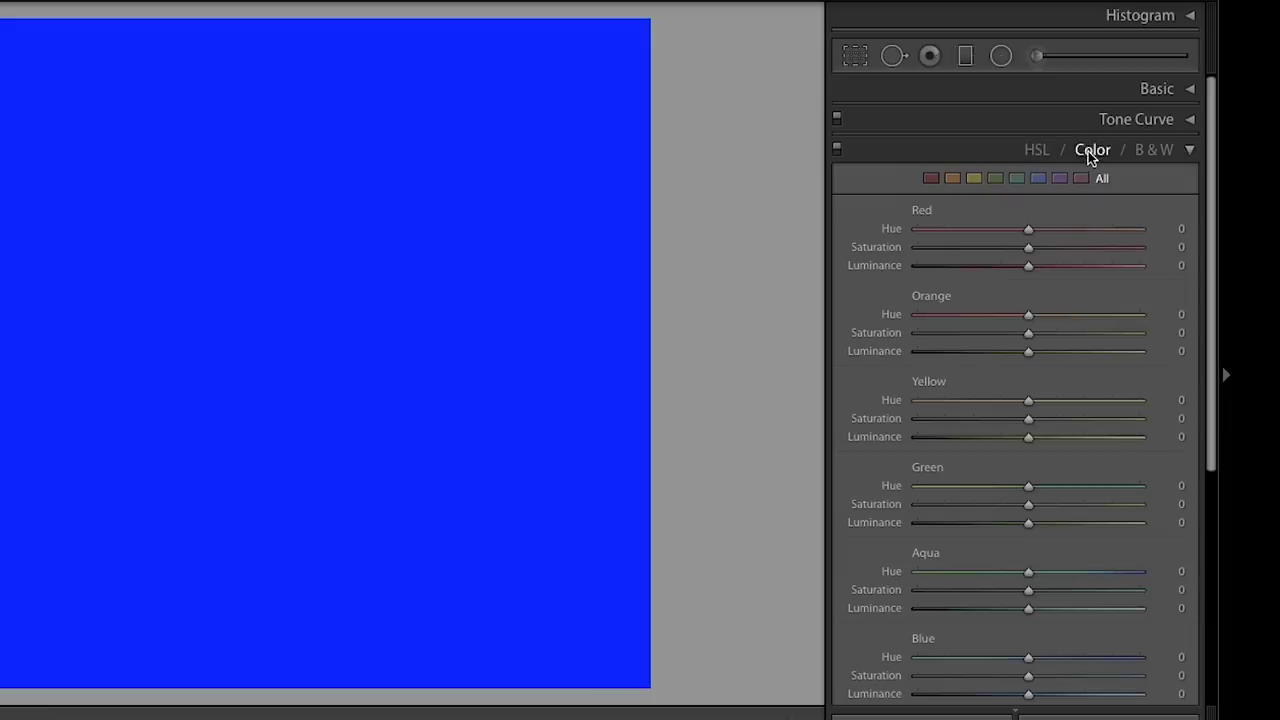
- Collapse and re-expand the colour section, then switch the slider grouping between HSL and Color
{"action": "left_click", "coordinate": [1090, 155]}
{"action": "left_click", "coordinate": [1054, 151]}
{"action": "scroll", "coordinate": [1050, 120], "scroll_direction": "up", "scroll_amount": 2}
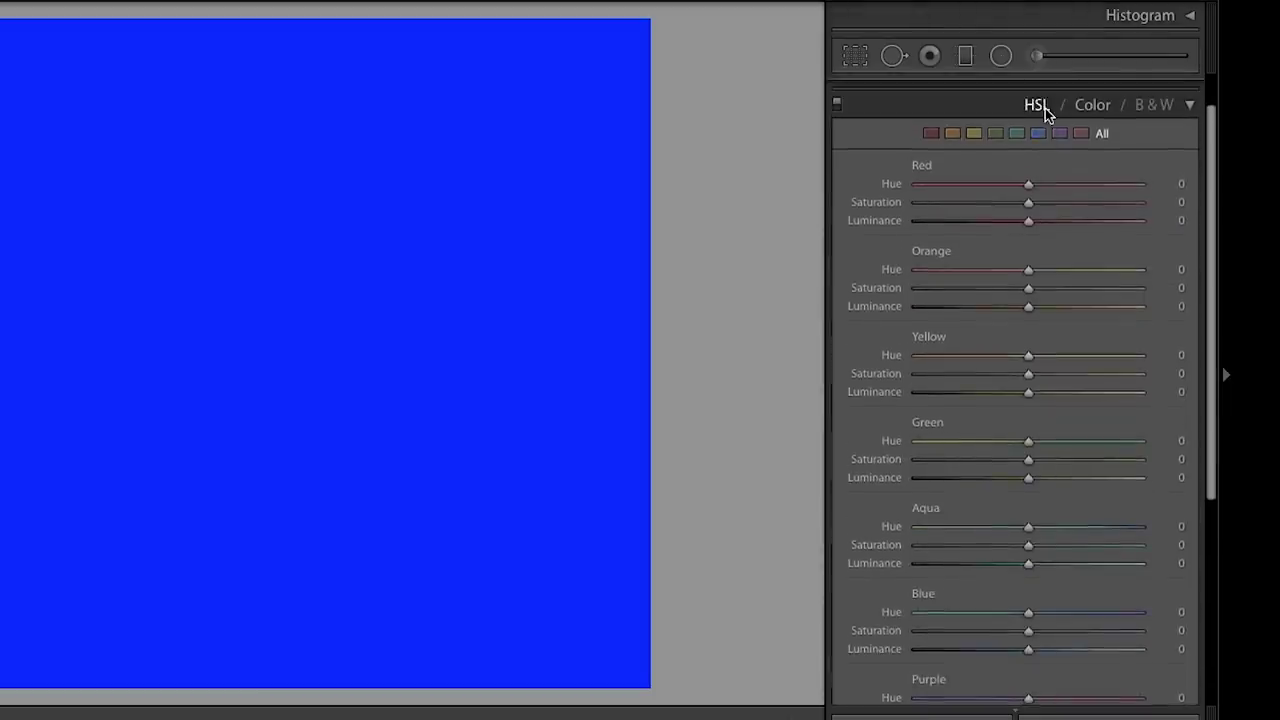
{"action": "left_click", "coordinate": [1040, 108]}
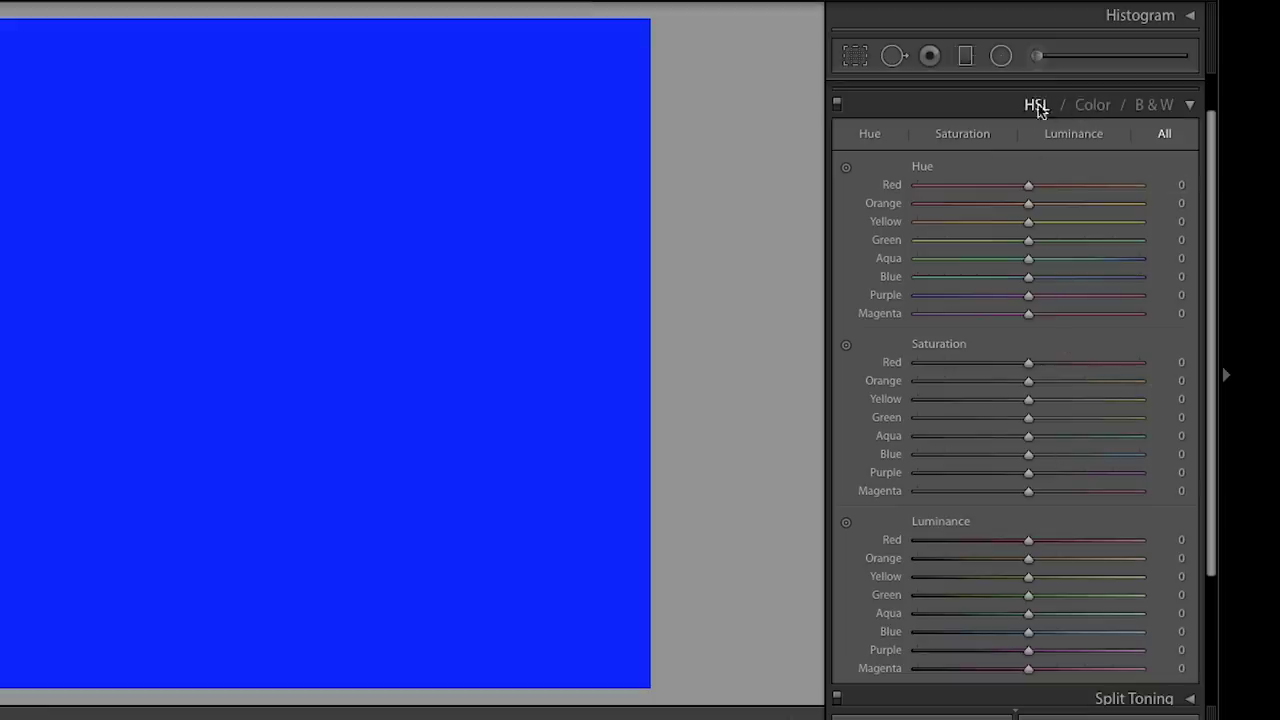
{"action": "left_click", "coordinate": [1092, 106]}
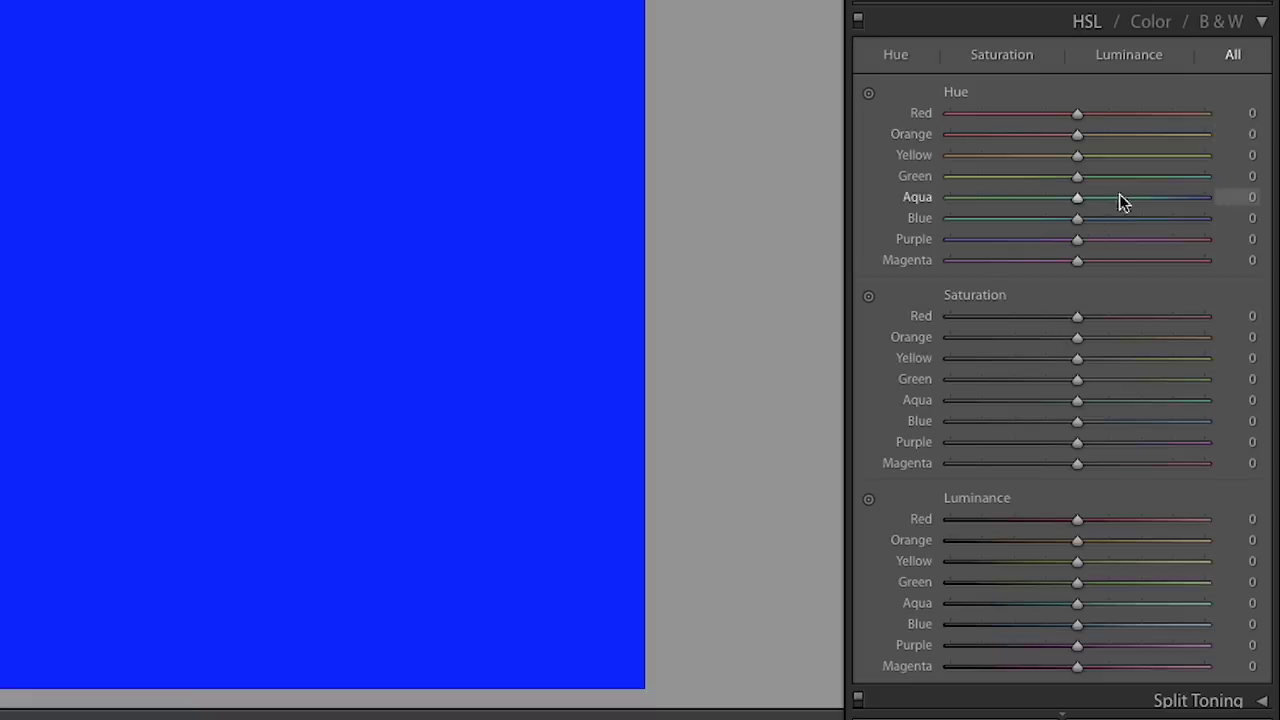
- Group the sliders by Color and scroll down to the Blue sliders, all still at 0
{"action": "left_click", "coordinate": [1150, 24]}
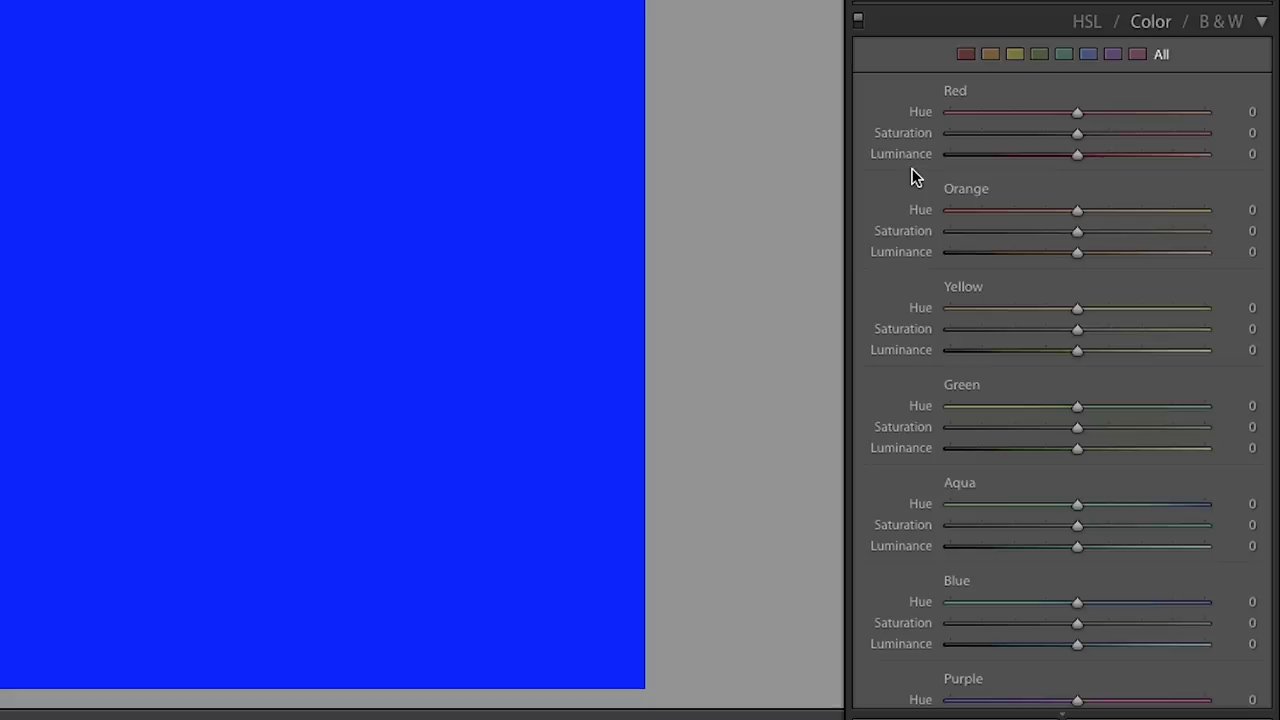
{"action": "scroll", "coordinate": [949, 423], "scroll_direction": "down", "scroll_amount": 1}
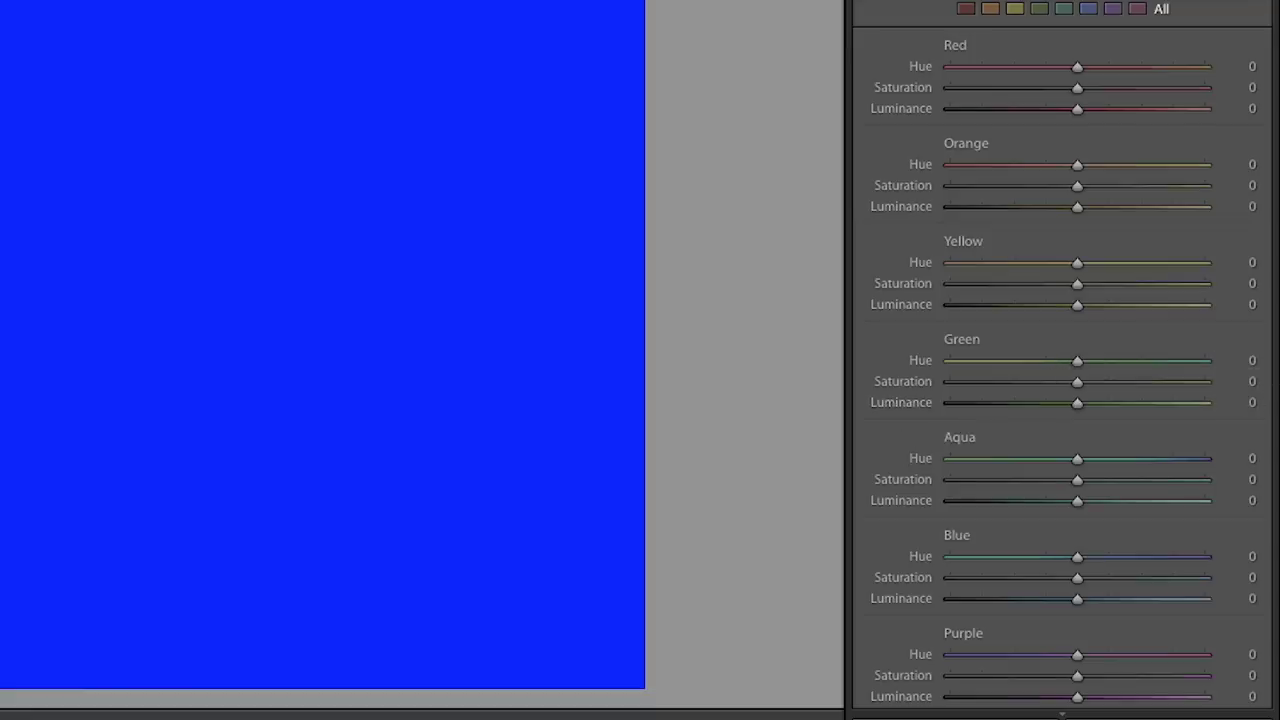
{"action": "scroll", "coordinate": [1276, 467], "scroll_direction": "down", "scroll_amount": 4}
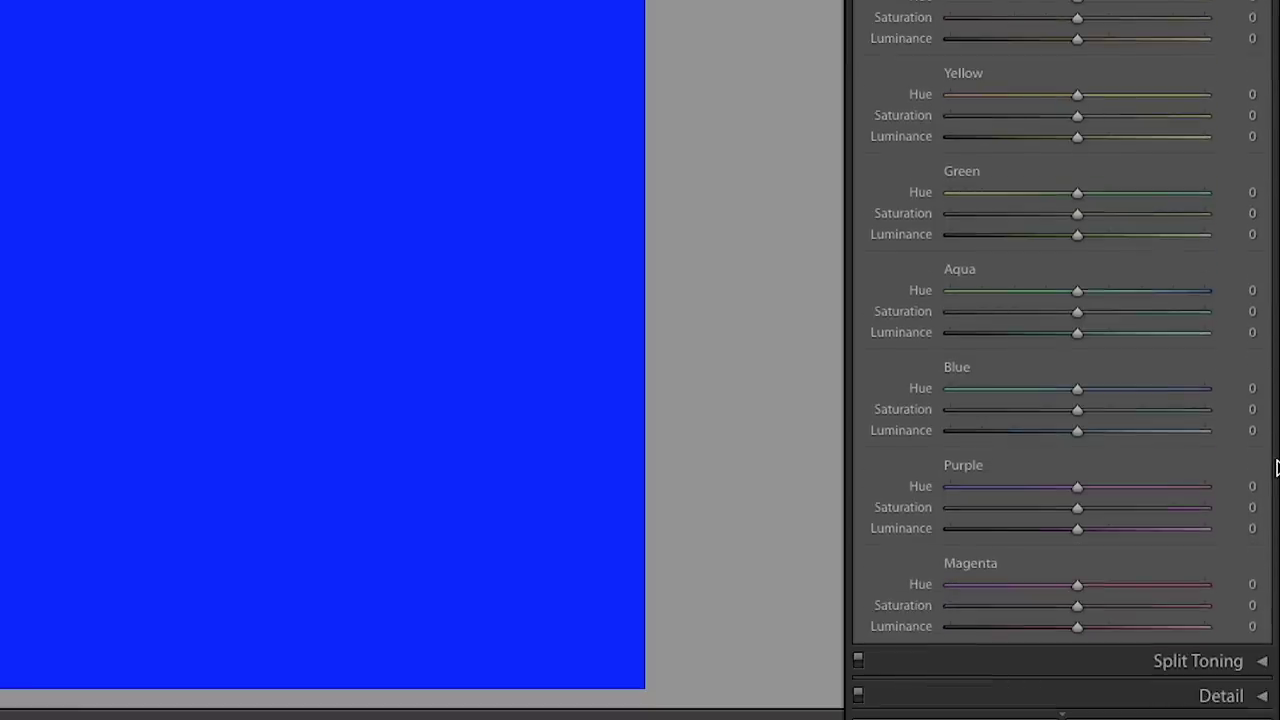
{"action": "scroll", "coordinate": [1276, 467], "scroll_direction": "down", "scroll_amount": 2}
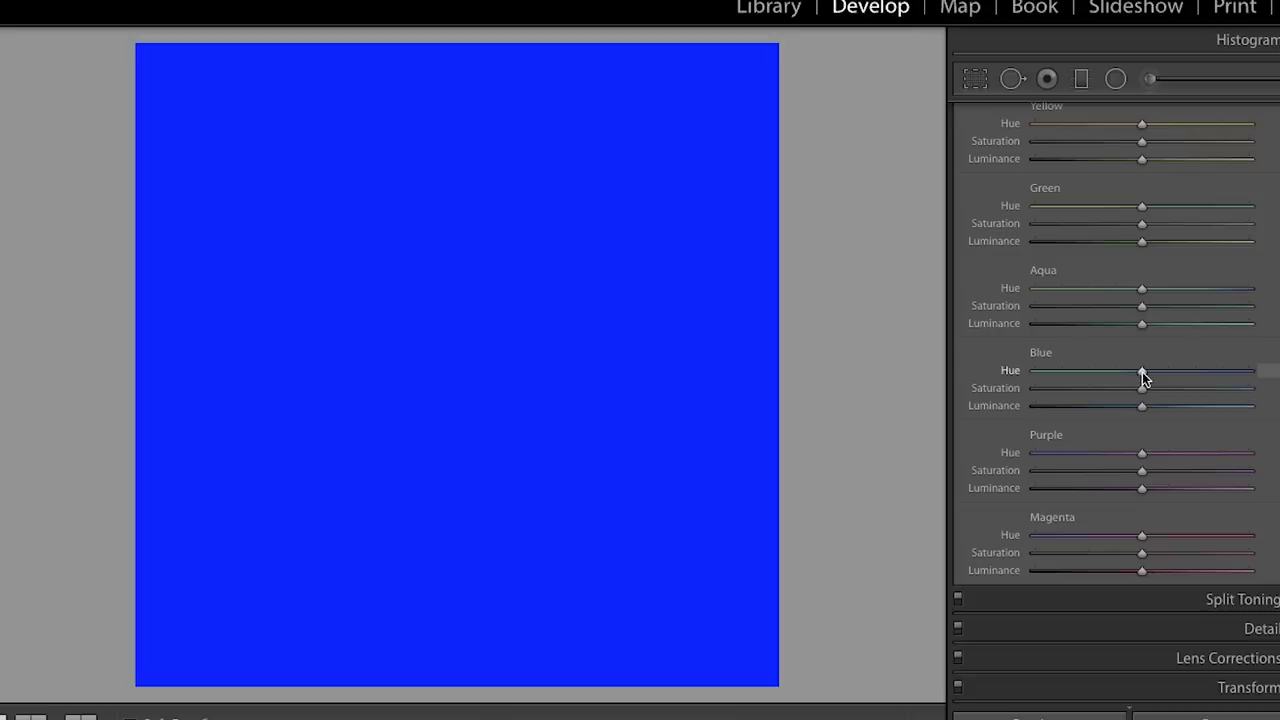
{"action": "left_click_drag", "start_coordinate": [1142, 372], "coordinate": [1098, 371]}
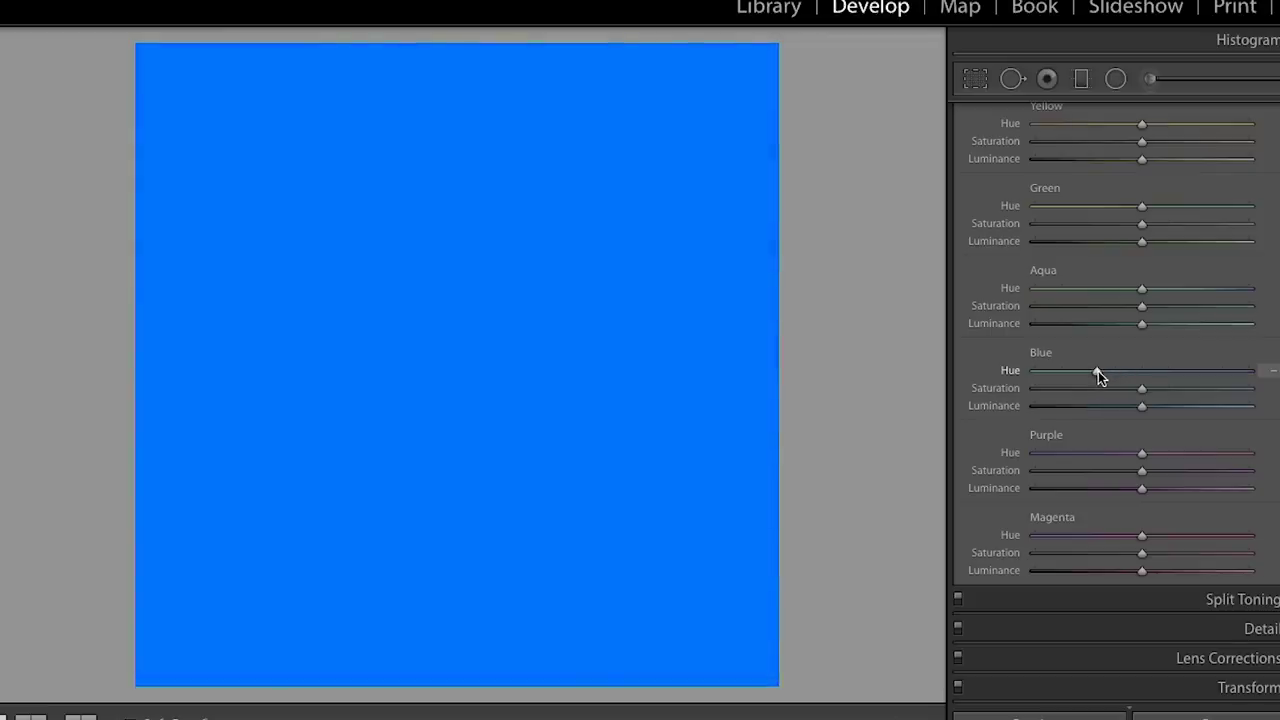
{"action": "left_click_drag", "start_coordinate": [1099, 371], "coordinate": [1142, 374]}
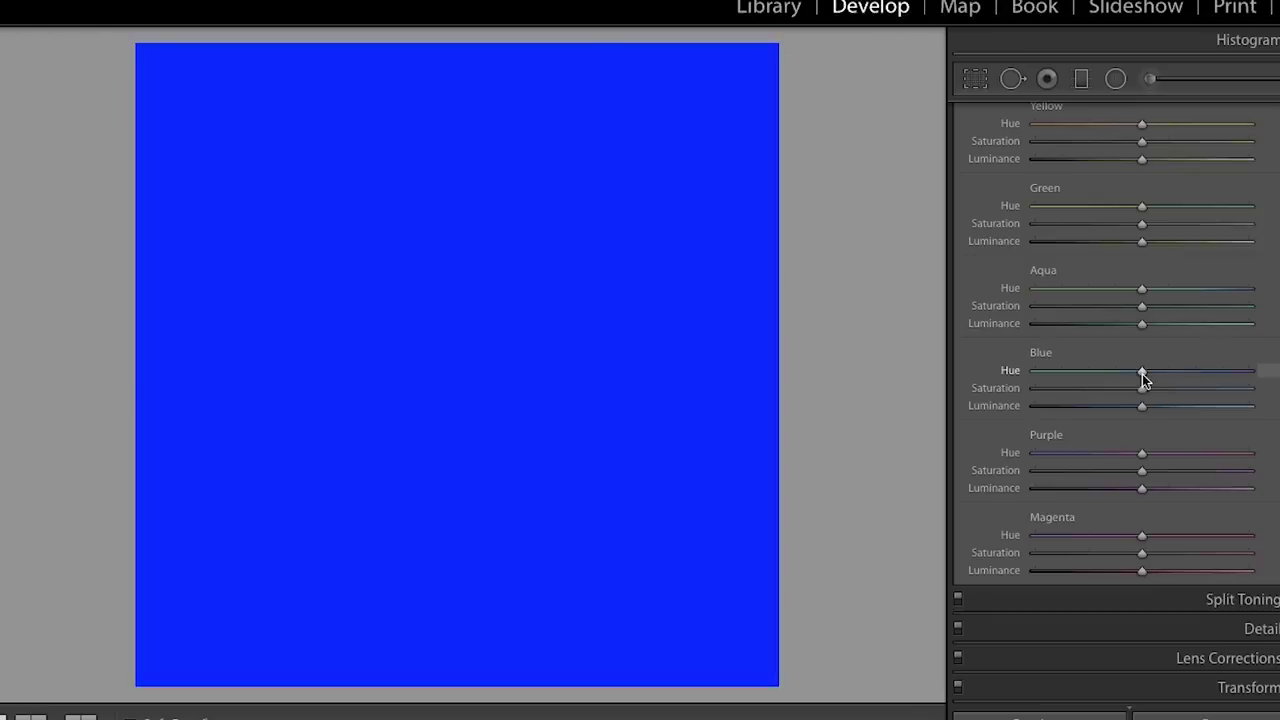
{"action": "left_click_drag", "start_coordinate": [1142, 373], "coordinate": [1025, 378]}
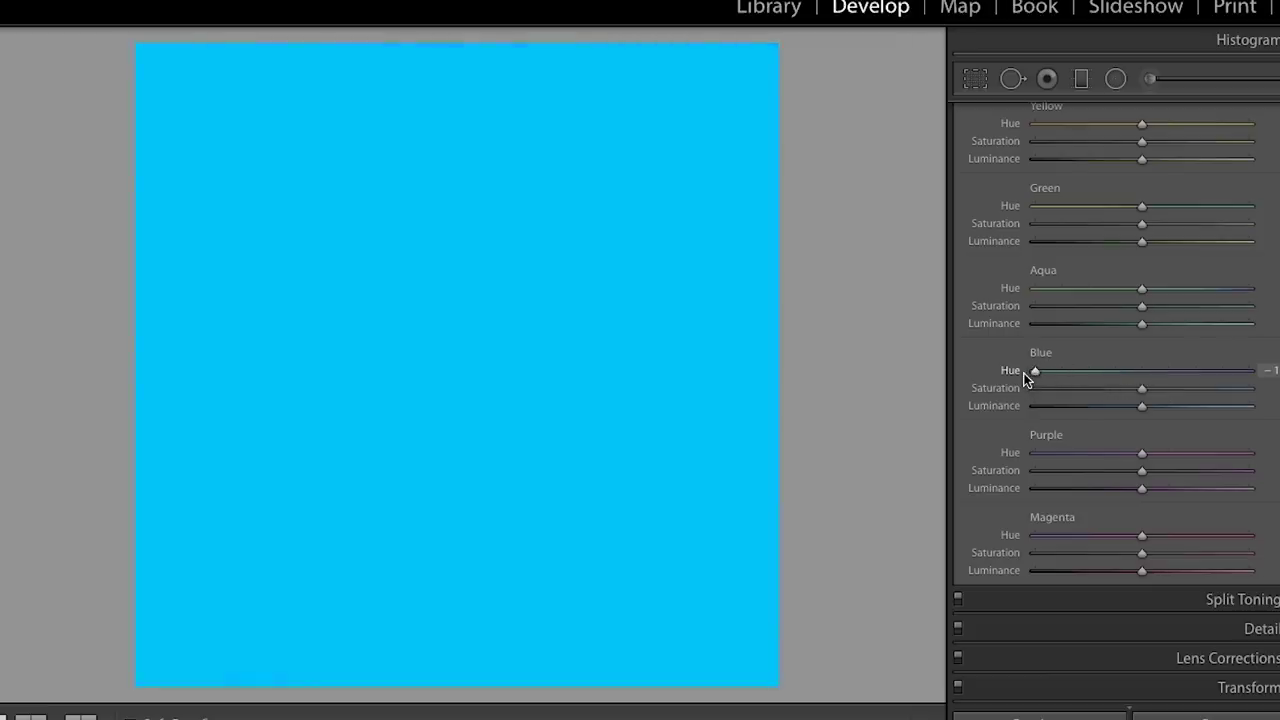
{"action": "left_click_drag", "start_coordinate": [1025, 378], "coordinate": [1263, 384]}
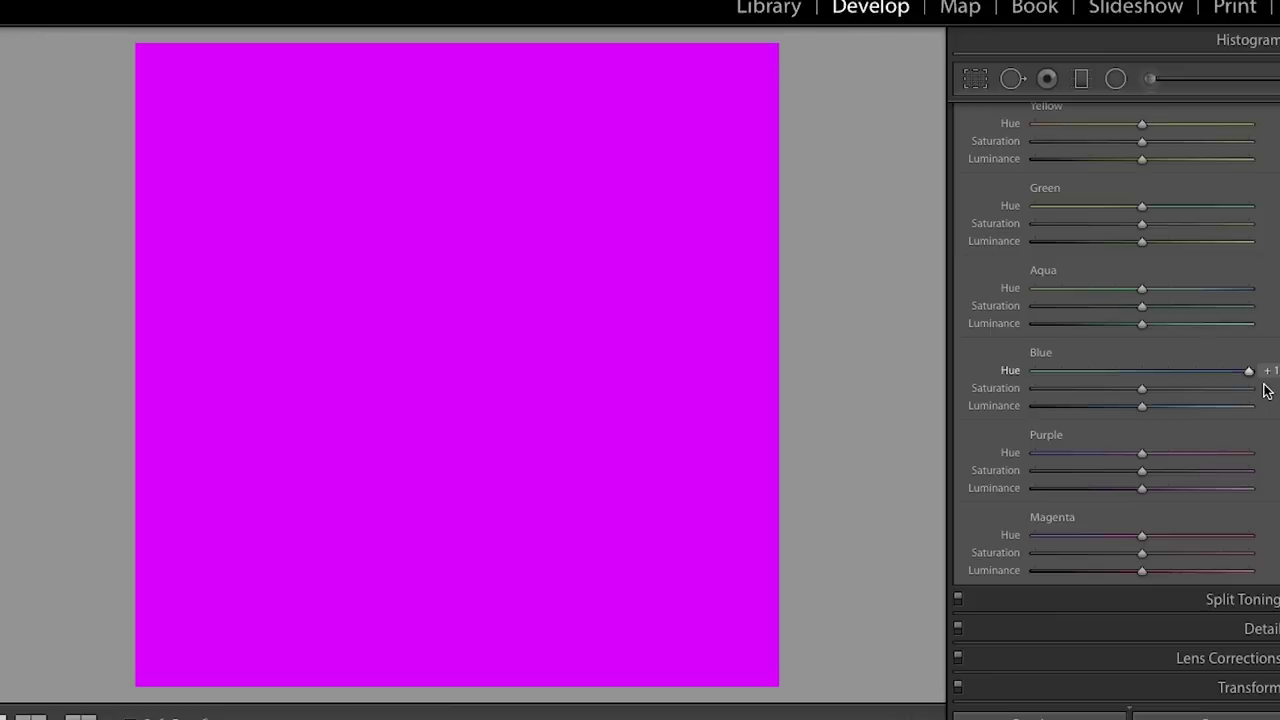
{"action": "left_click", "coordinate": [1142, 372]}
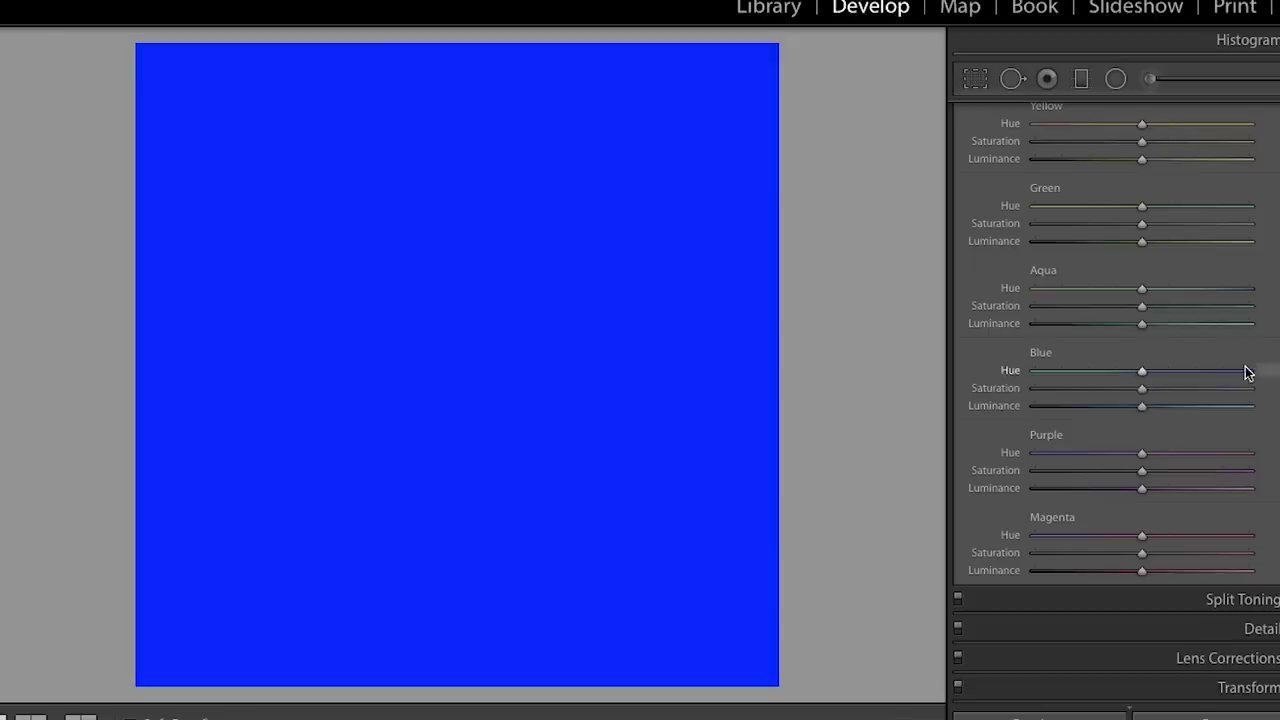
{"action": "left_click_drag", "start_coordinate": [1142, 390], "coordinate": [1271, 417]}
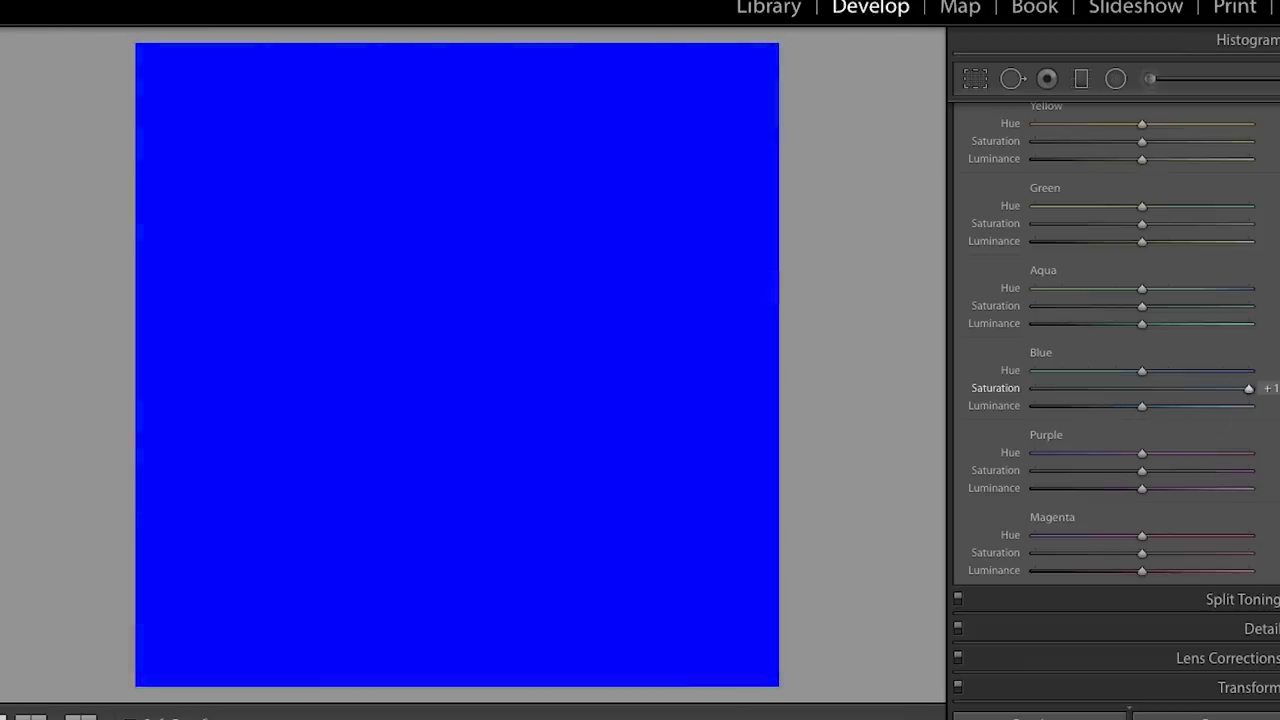
{"action": "left_click_drag", "start_coordinate": [1263, 420], "coordinate": [1147, 386]}
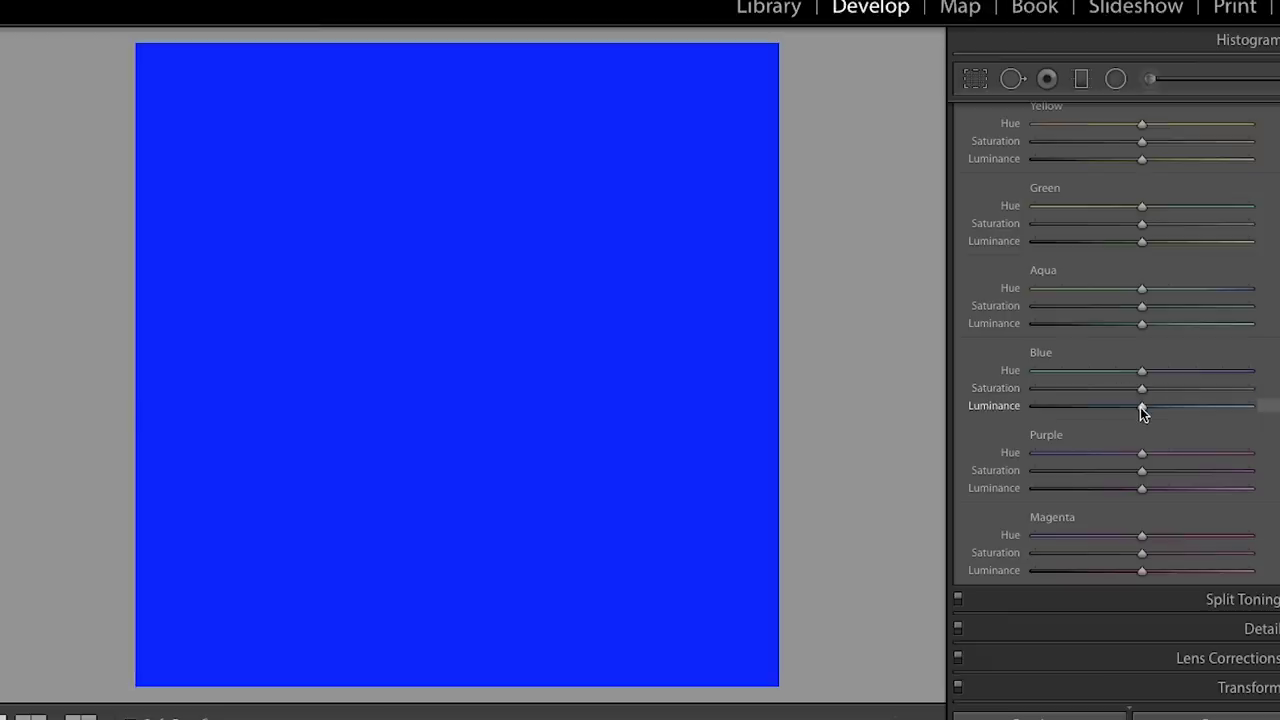
{"action": "mouse_move", "coordinate": [1141, 406]}
{"action": "left_mouse_down"}
{"action": "mouse_move", "coordinate": [1270, 426]}
{"action": "mouse_move", "coordinate": [1020, 425]}
{"action": "mouse_move", "coordinate": [1139, 421]}
{"action": "left_mouse_up"}
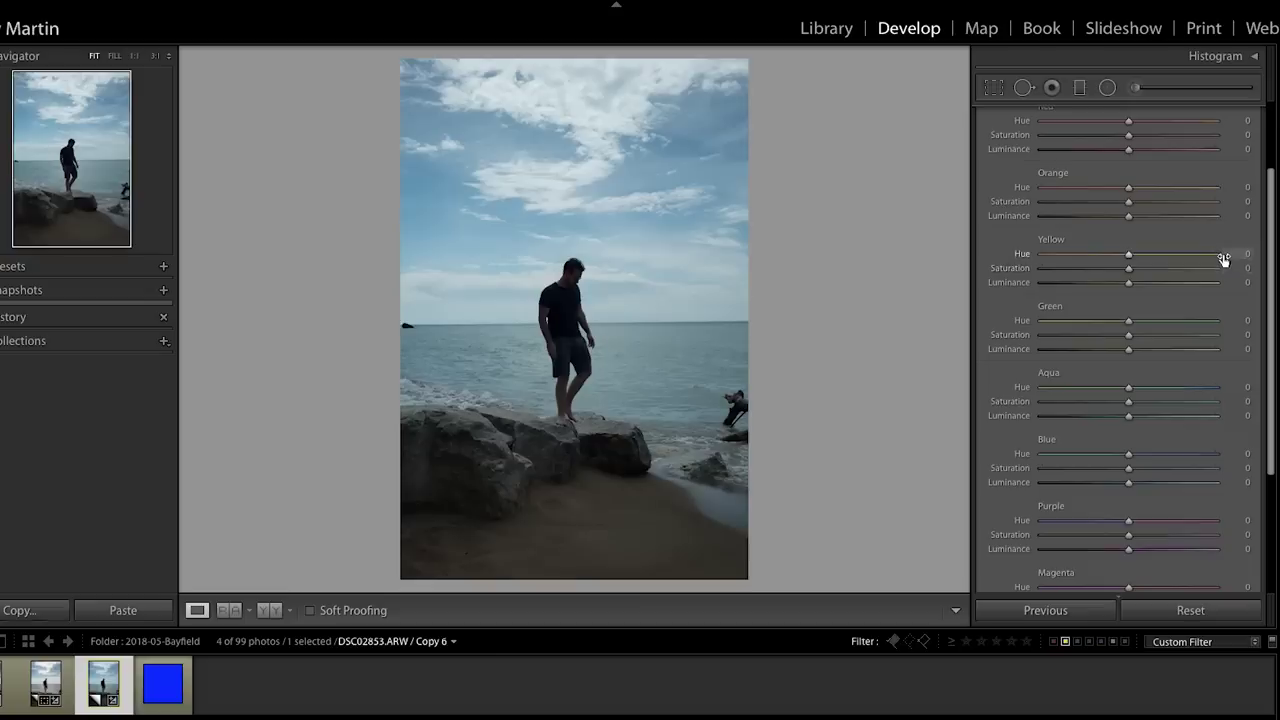
- Scroll the right panel up and expand the Basic panel for DSC02853.ARW Copy 6
{"action": "scroll", "coordinate": [1224, 259], "scroll_direction": "up", "scroll_amount": 2}
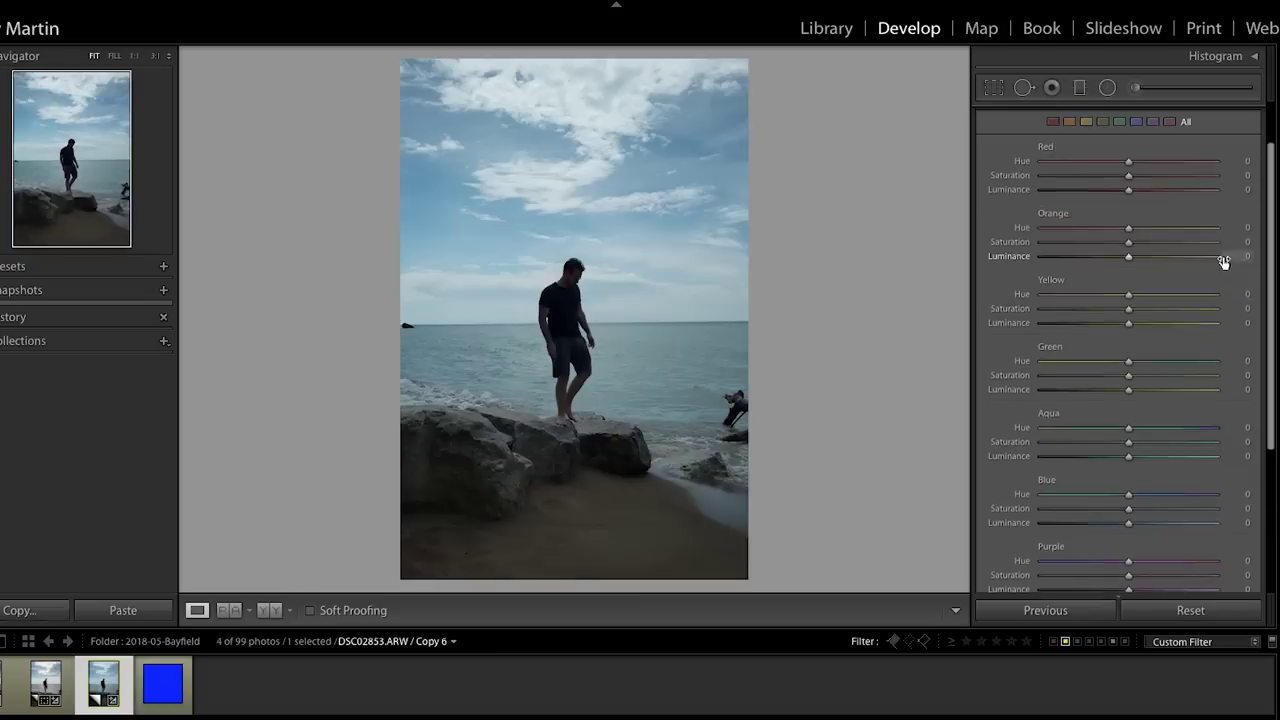
{"action": "scroll", "coordinate": [1224, 259], "scroll_direction": "up", "scroll_amount": 2}
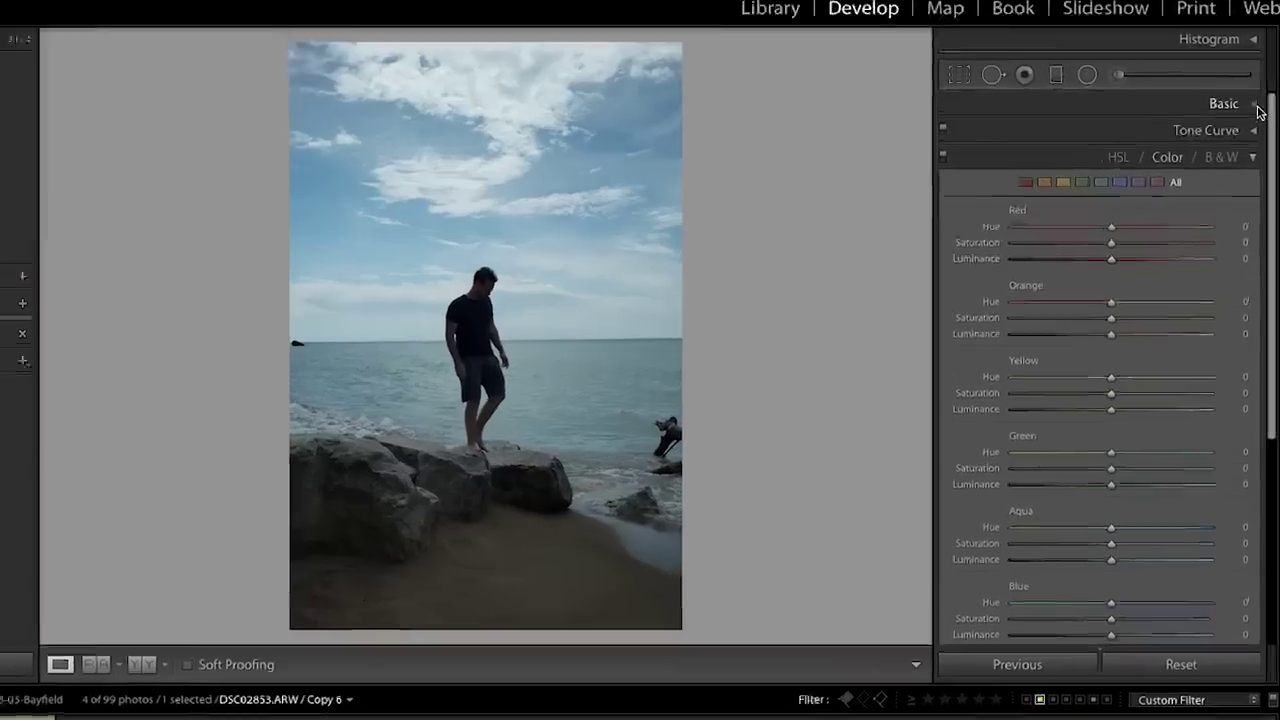
{"action": "left_click", "coordinate": [1256, 112]}
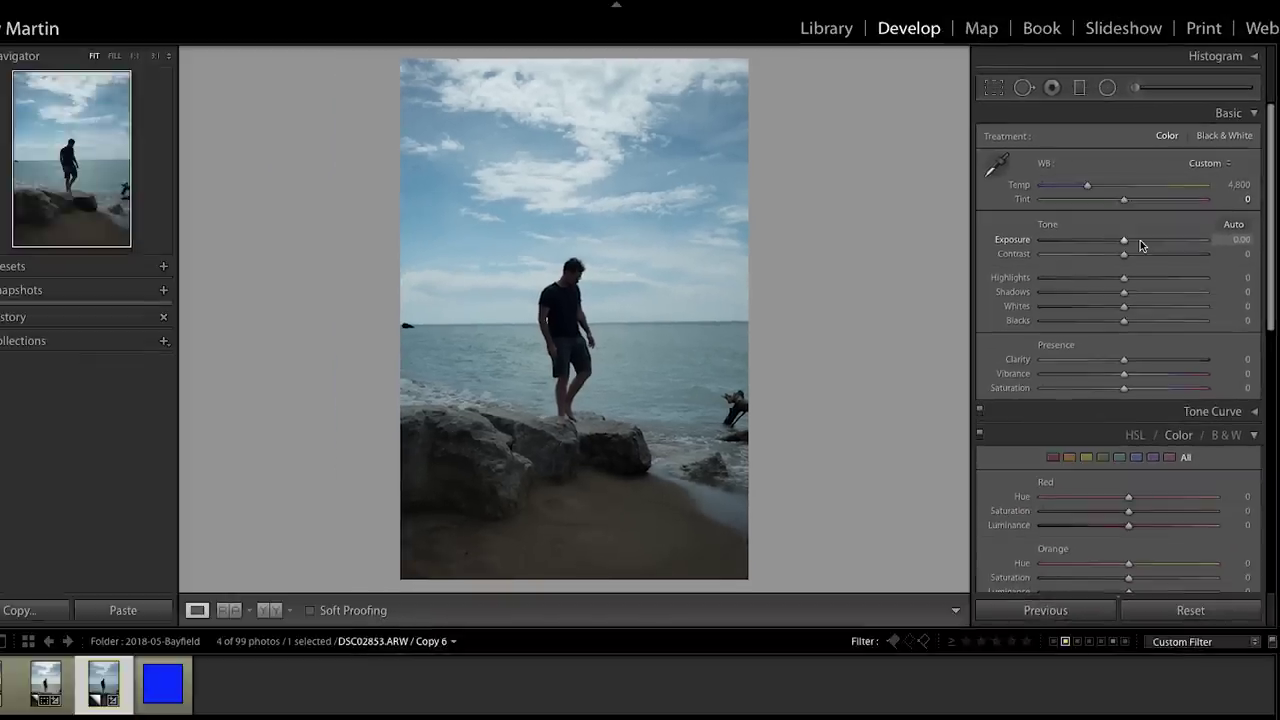
- Switch to edited Copy 5, toggle Before/After to compare, then scroll to the HSL sliders
{"action": "key", "text": "Left"}
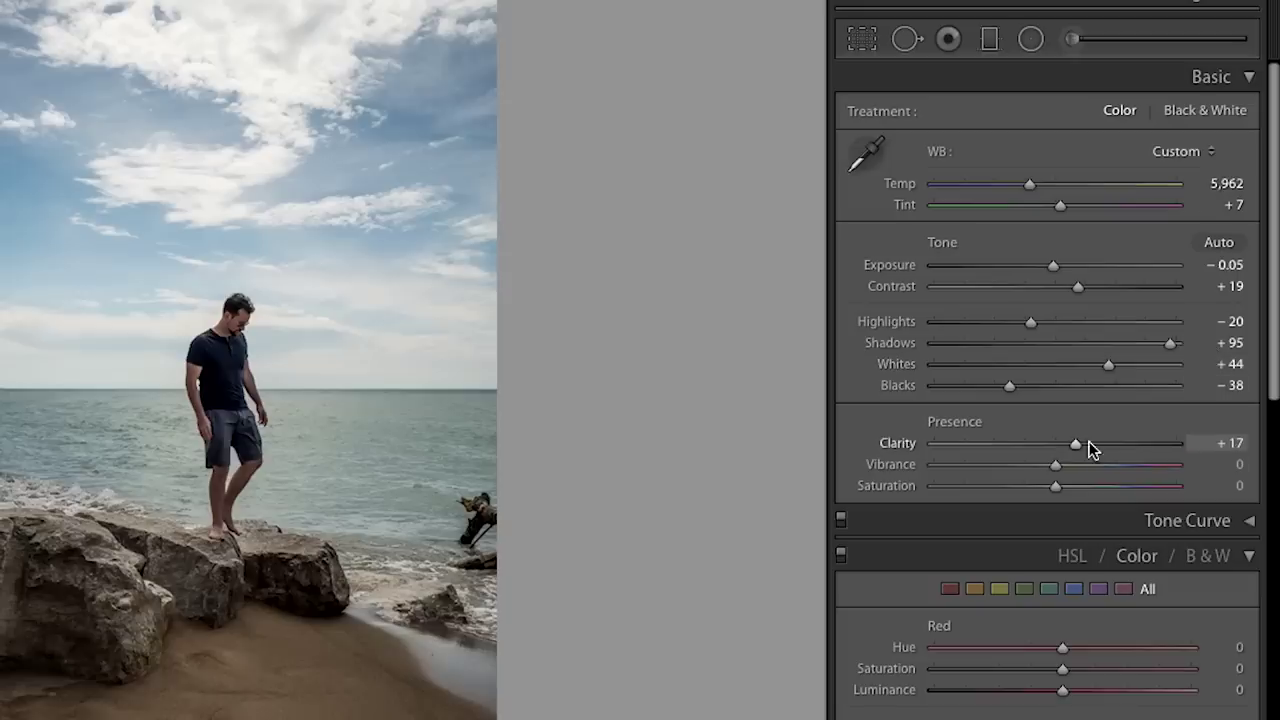
{"action": "key", "text": "backslash"}
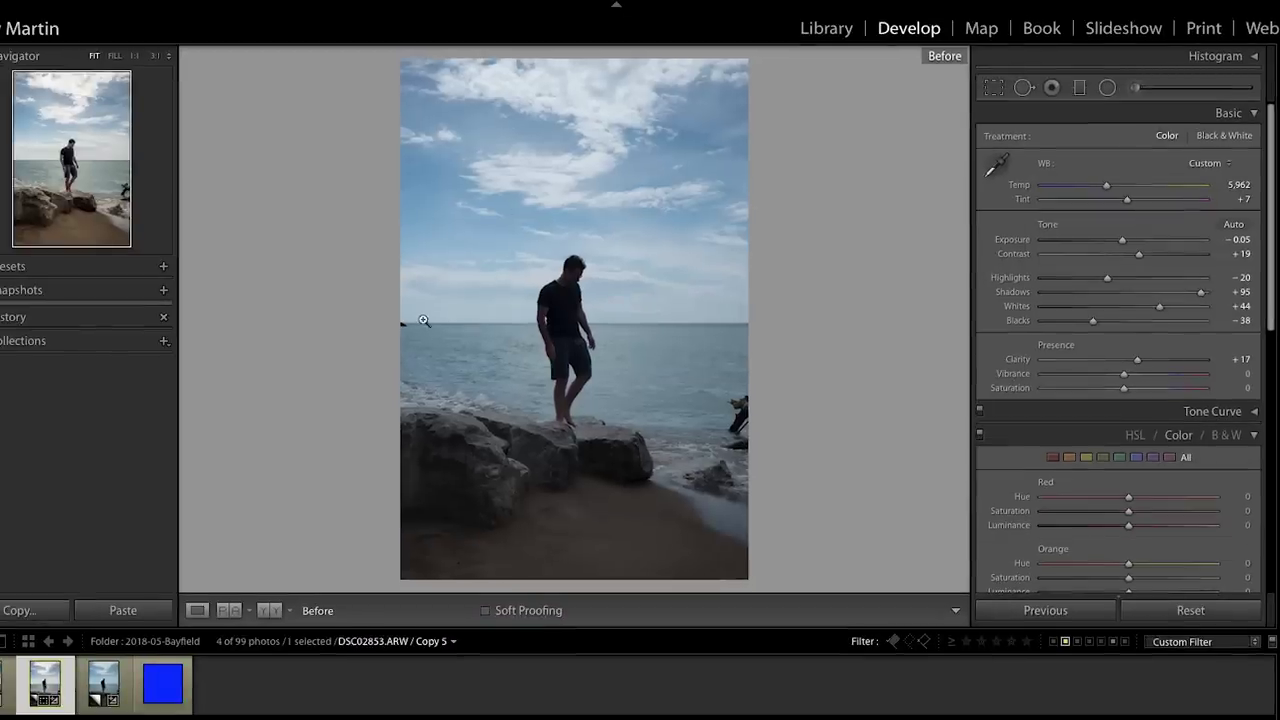
{"action": "key", "text": "backslash"}
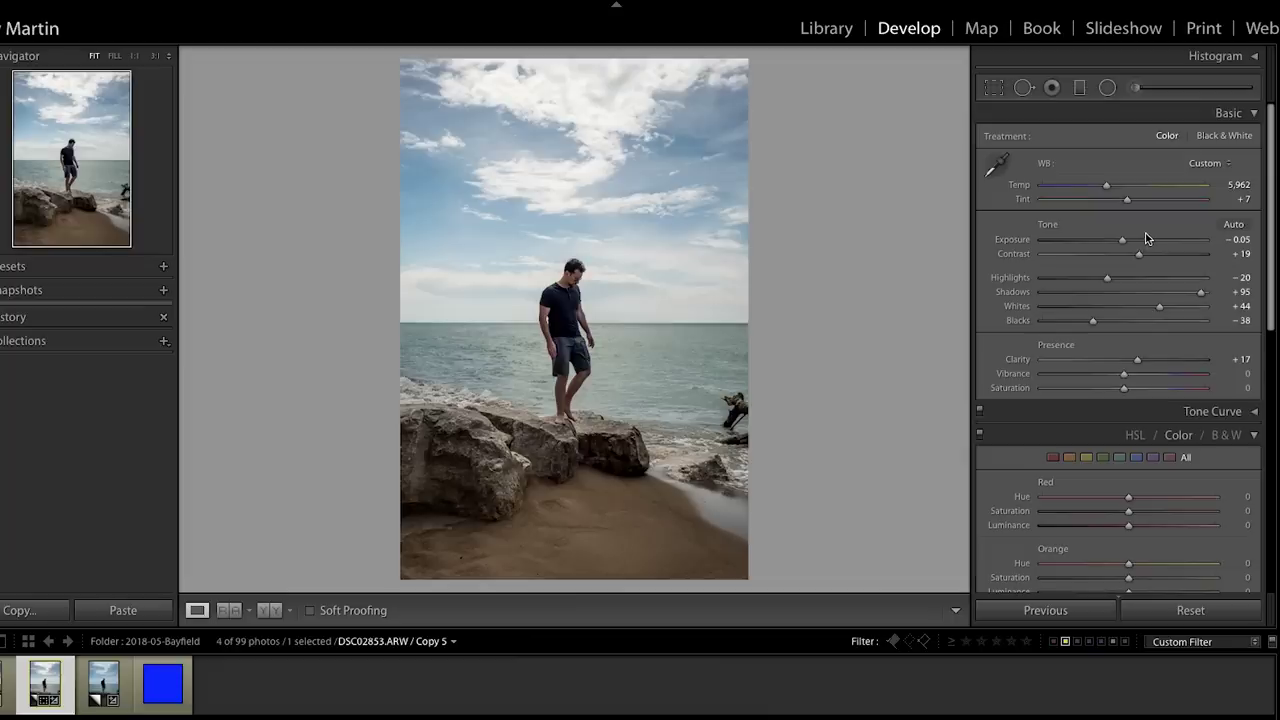
{"action": "scroll", "coordinate": [1230, 162], "scroll_direction": "down", "scroll_amount": 5}
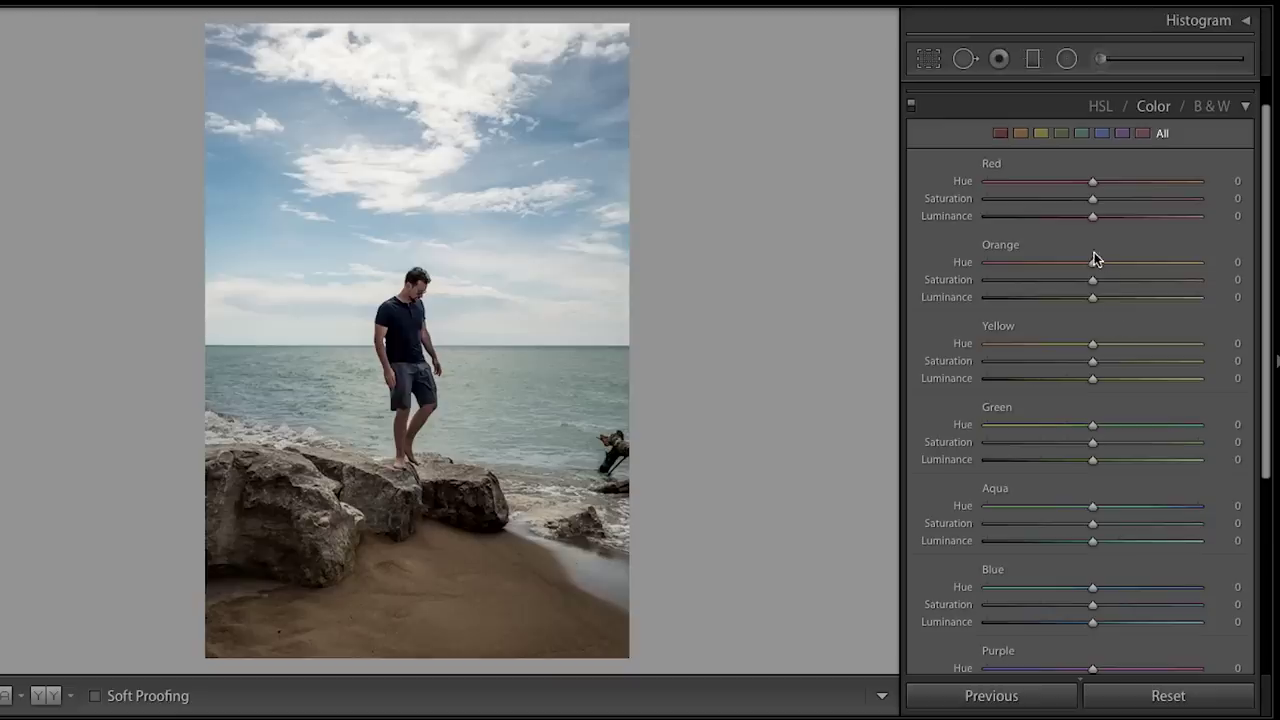
- Set Red hue about +35, Orange saturation +100, hue -6, luminance +93, Yellow hue -66, saturation +73
{"action": "mouse_move", "coordinate": [1093, 182]}
{"action": "left_mouse_down"}
{"action": "mouse_move", "coordinate": [1134, 187]}
{"action": "mouse_move", "coordinate": [1114, 217]}
{"action": "mouse_move", "coordinate": [1134, 216]}
{"action": "mouse_move", "coordinate": [1099, 200]}
{"action": "left_mouse_up"}
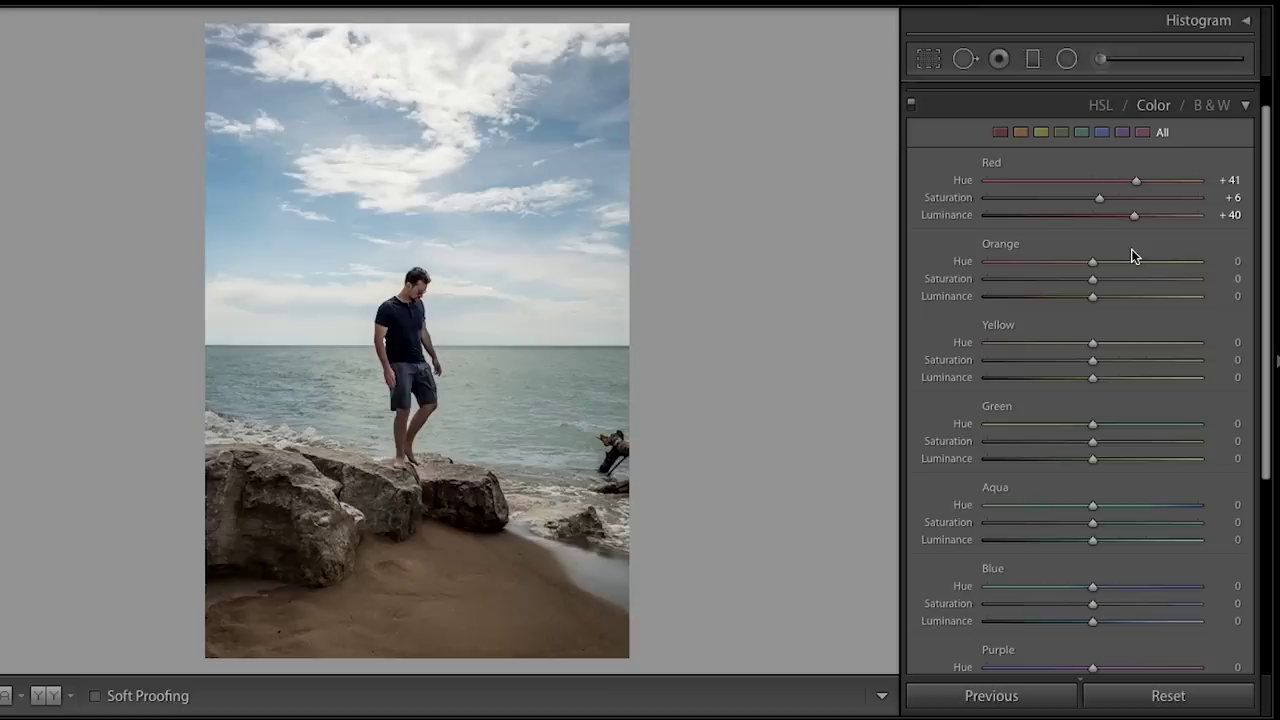
{"action": "left_click_drag", "start_coordinate": [1093, 279], "coordinate": [1203, 280]}
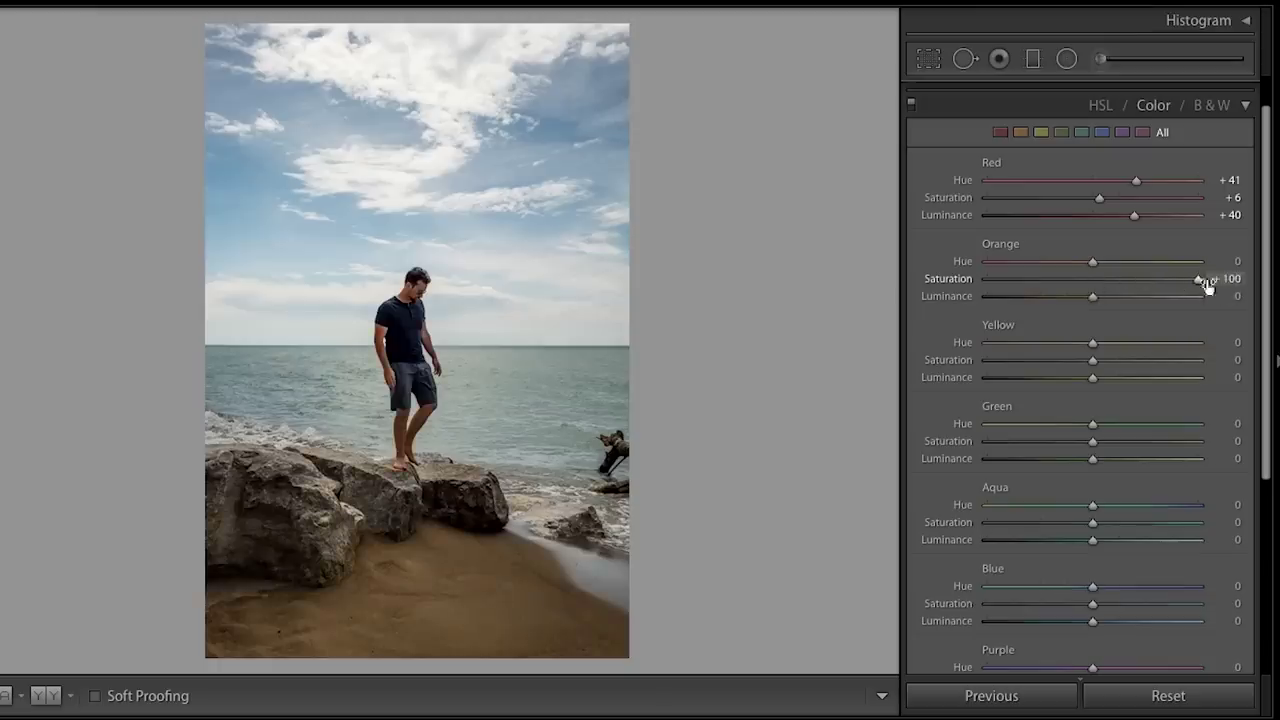
{"action": "left_click_drag", "start_coordinate": [1096, 264], "coordinate": [1088, 263]}
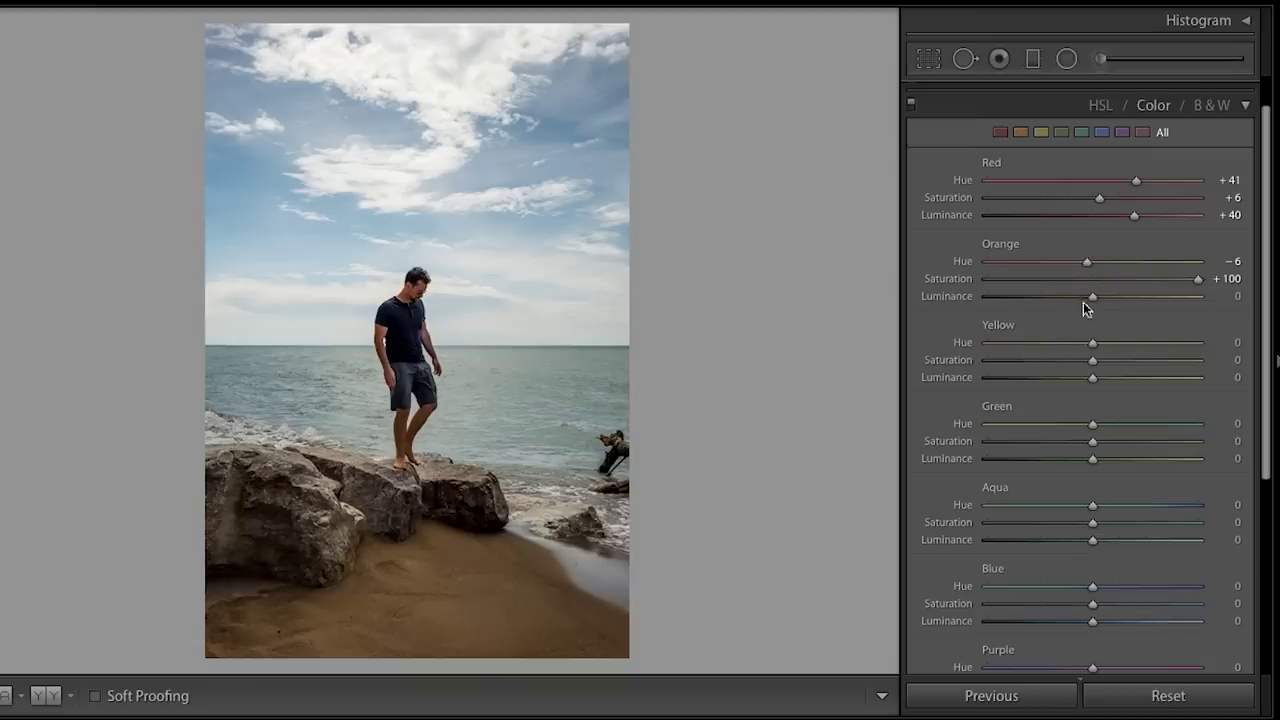
{"action": "left_click_drag", "start_coordinate": [1094, 298], "coordinate": [1190, 298]}
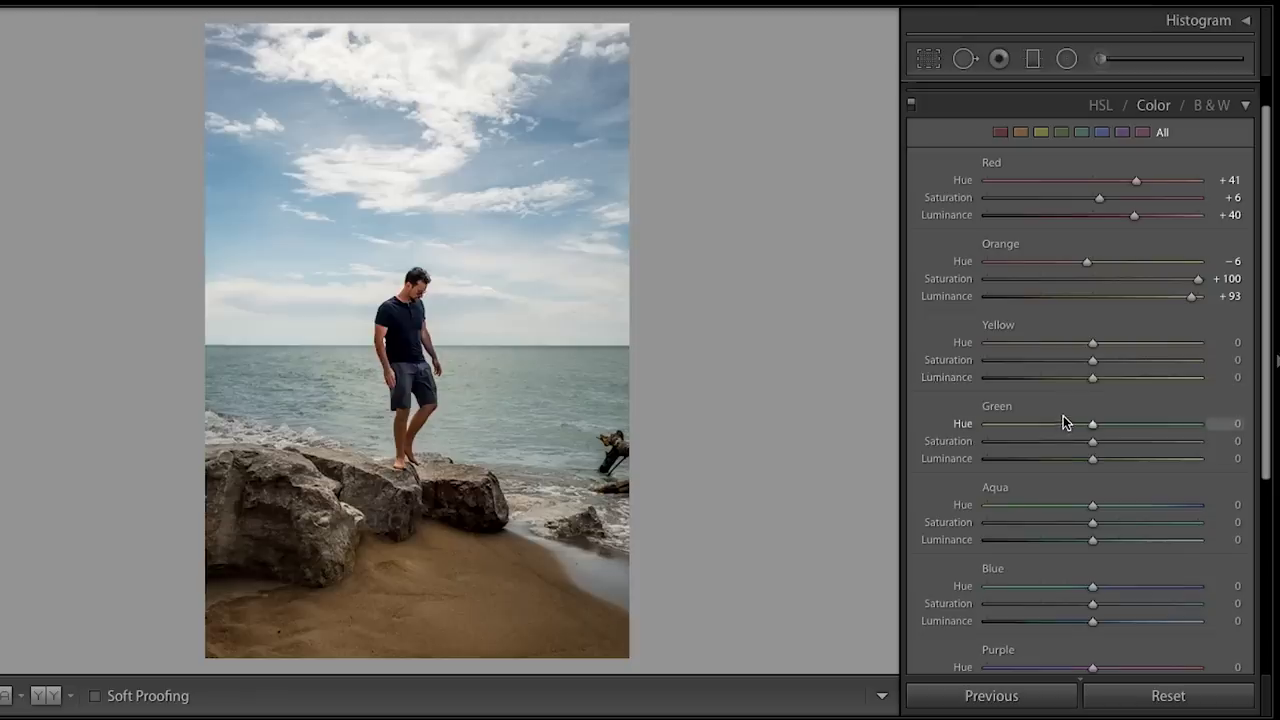
{"action": "left_click_drag", "start_coordinate": [1092, 344], "coordinate": [1022, 342]}
{"action": "left_click_drag", "start_coordinate": [1093, 360], "coordinate": [1168, 366]}
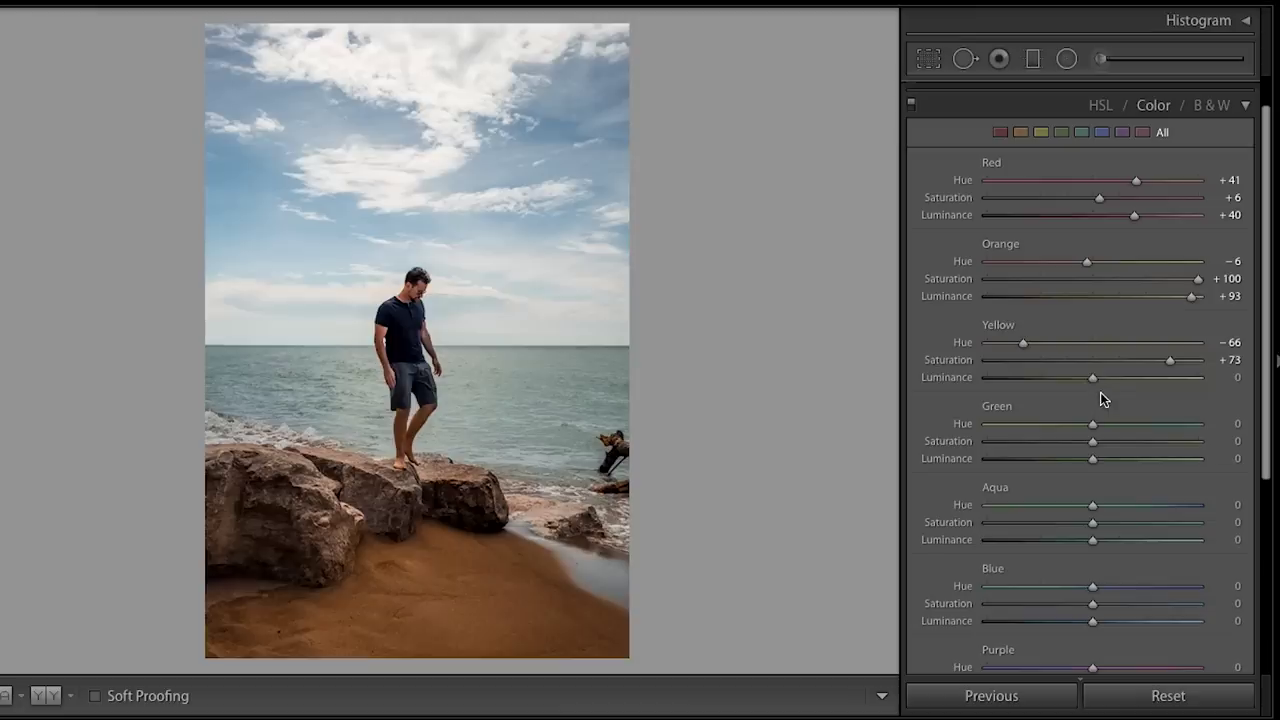
- Raise Yellow luminance to +90 so the sand glows brighter orange
{"action": "left_click_drag", "start_coordinate": [1095, 380], "coordinate": [1188, 379]}
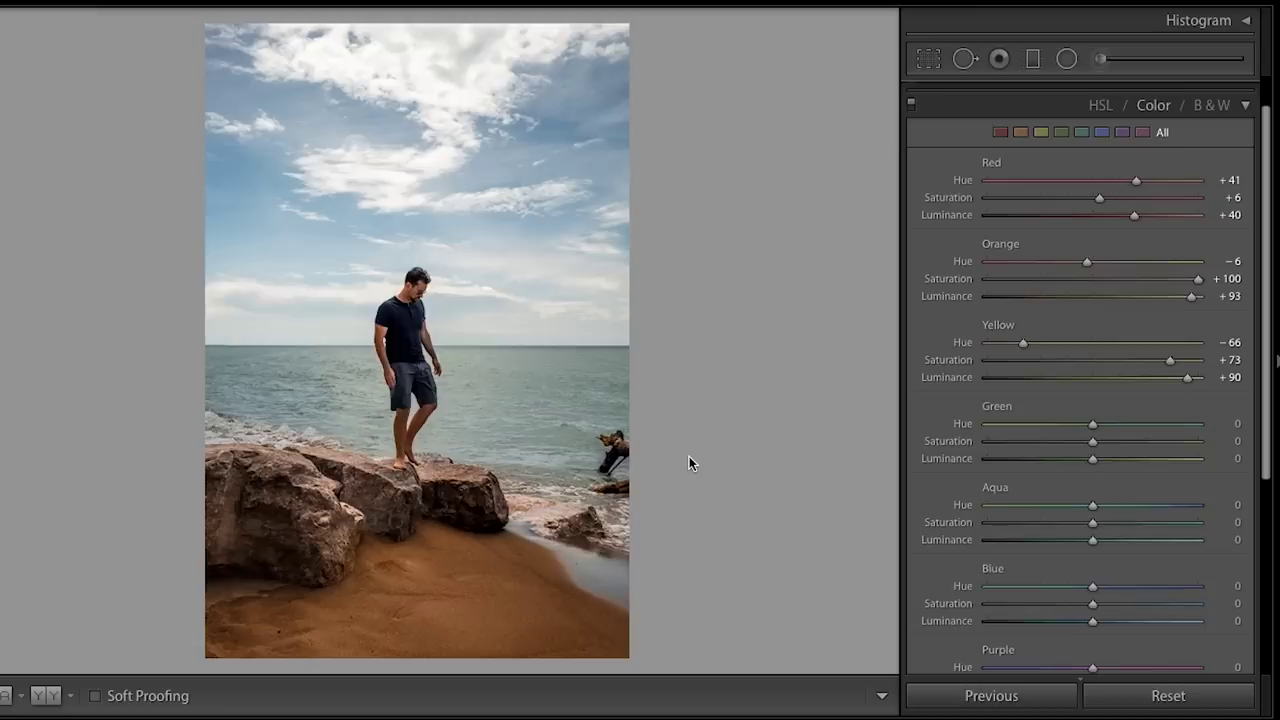
- Scroll down to the Aqua sliders and set Aqua hue to +24 on the sea
{"action": "scroll", "coordinate": [941, 466], "scroll_direction": "down", "scroll_amount": 4}
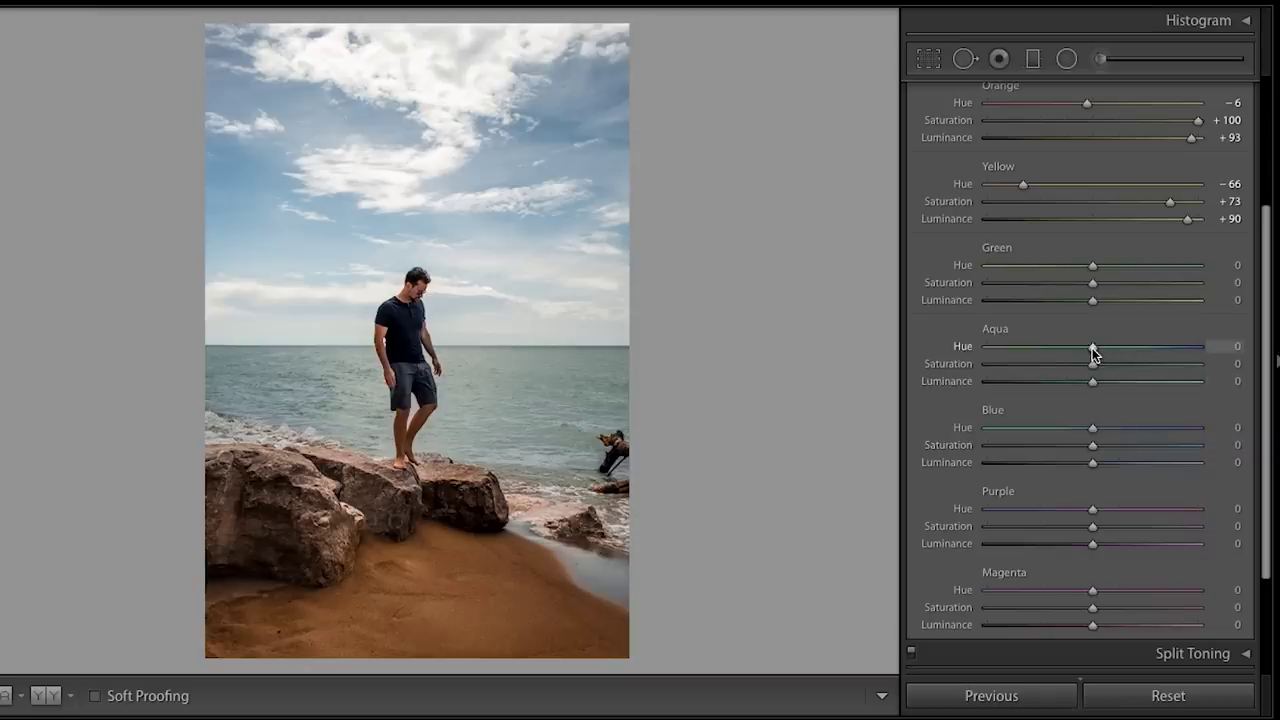
{"action": "left_click_drag", "start_coordinate": [1093, 347], "coordinate": [1181, 347]}
{"action": "left_click_drag", "start_coordinate": [1270, 370], "coordinate": [1066, 390]}
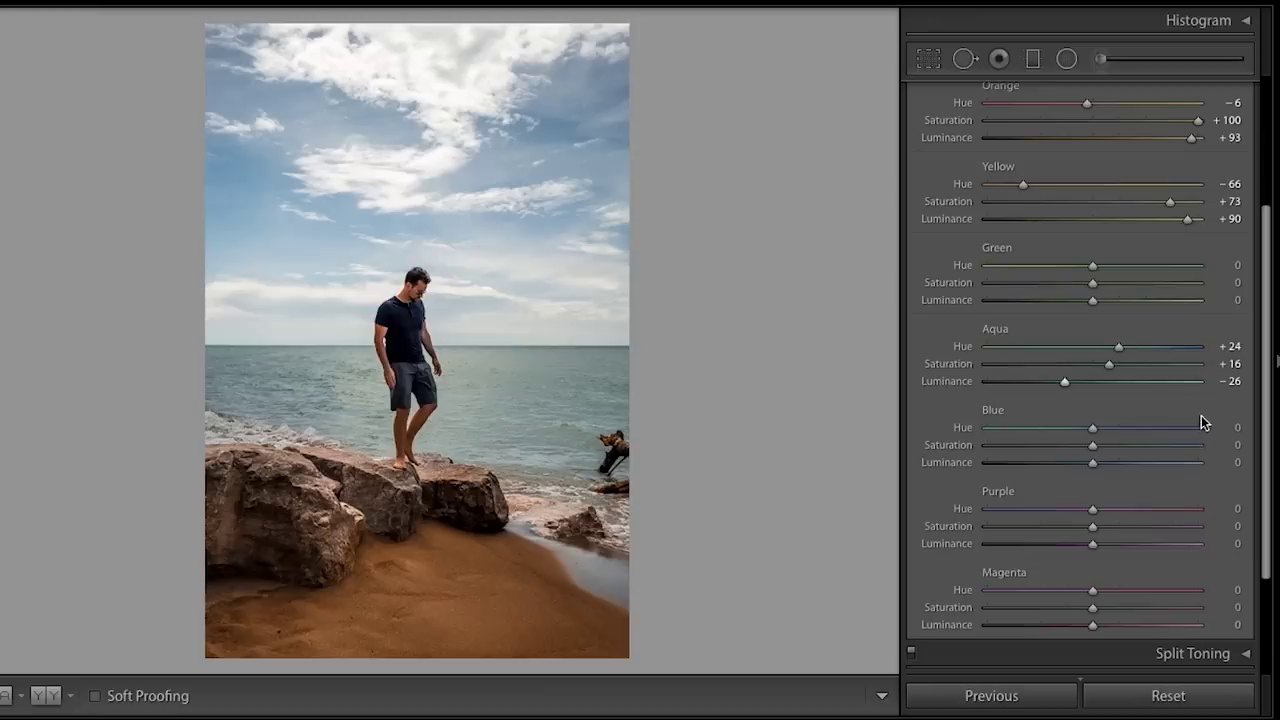
- Set Blue hue to -20, saturation +37 and luminance -41 to deepen the sky
{"action": "scroll", "coordinate": [1180, 434], "scroll_direction": "down", "scroll_amount": 3}
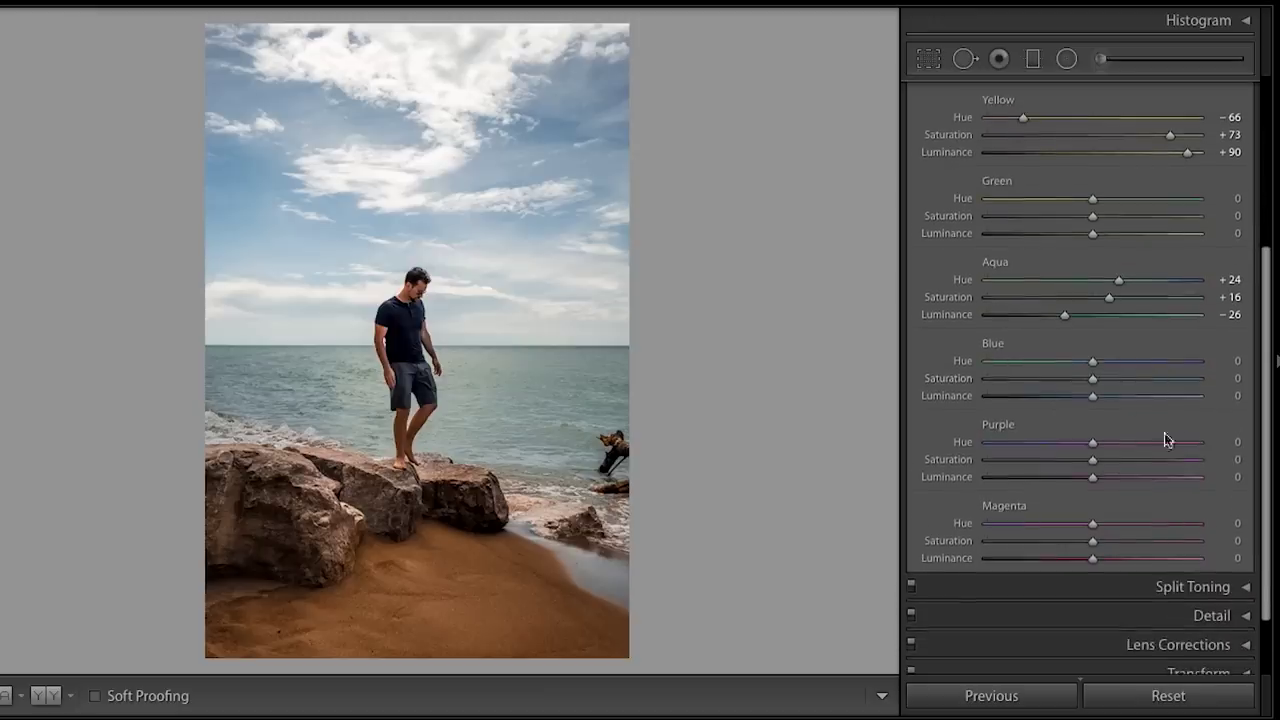
{"action": "left_click_drag", "start_coordinate": [1092, 361], "coordinate": [1058, 364]}
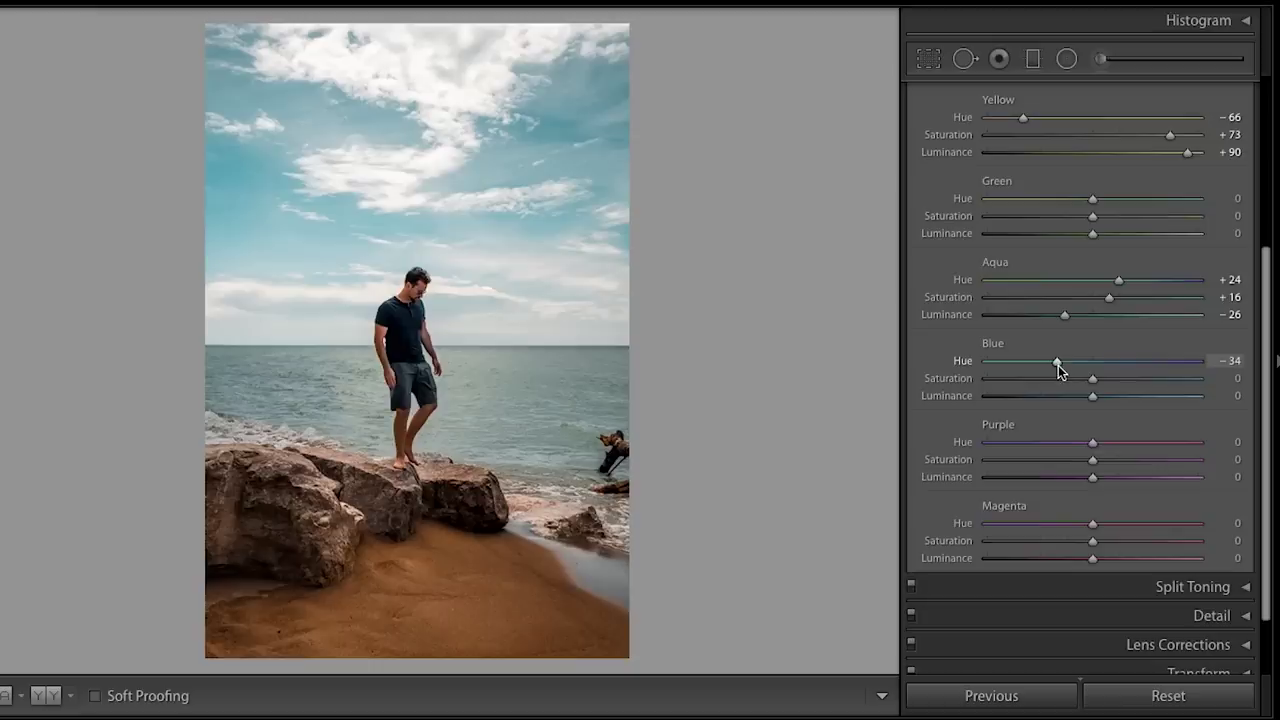
{"action": "left_click_drag", "start_coordinate": [1059, 366], "coordinate": [1073, 375]}
{"action": "left_click_drag", "start_coordinate": [1093, 380], "coordinate": [1129, 384]}
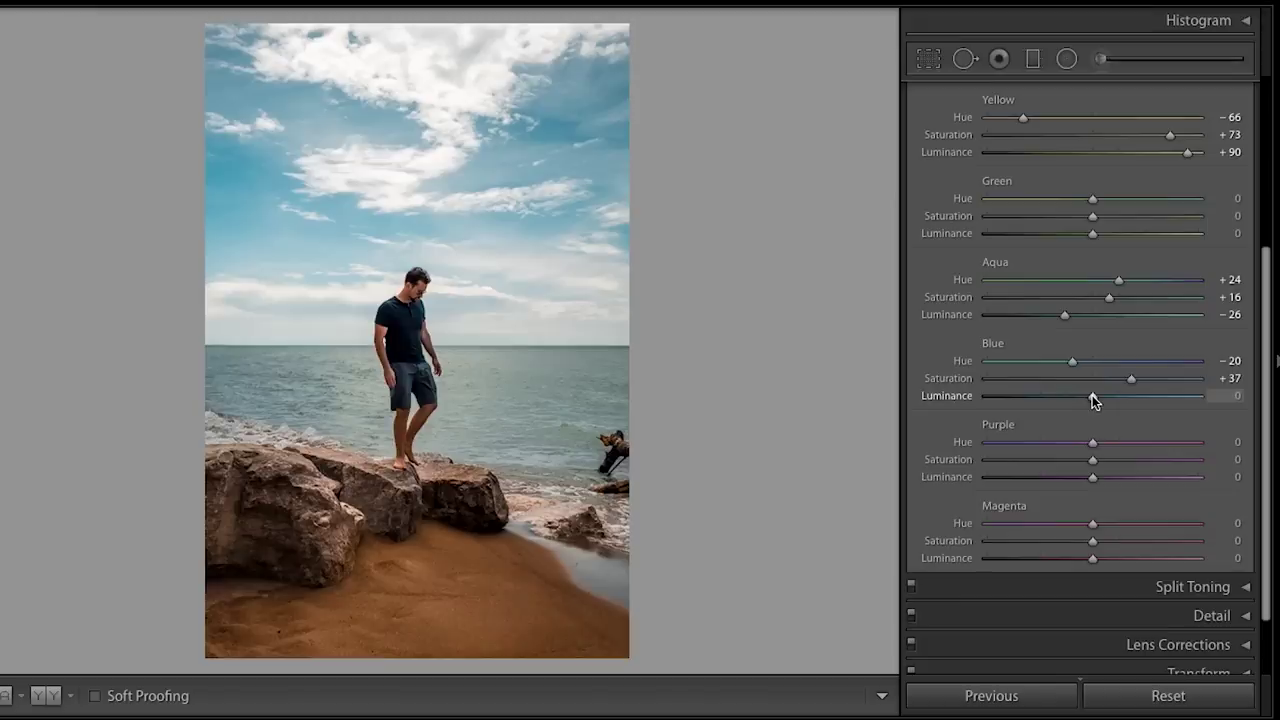
{"action": "left_click_drag", "start_coordinate": [1093, 397], "coordinate": [1048, 400]}
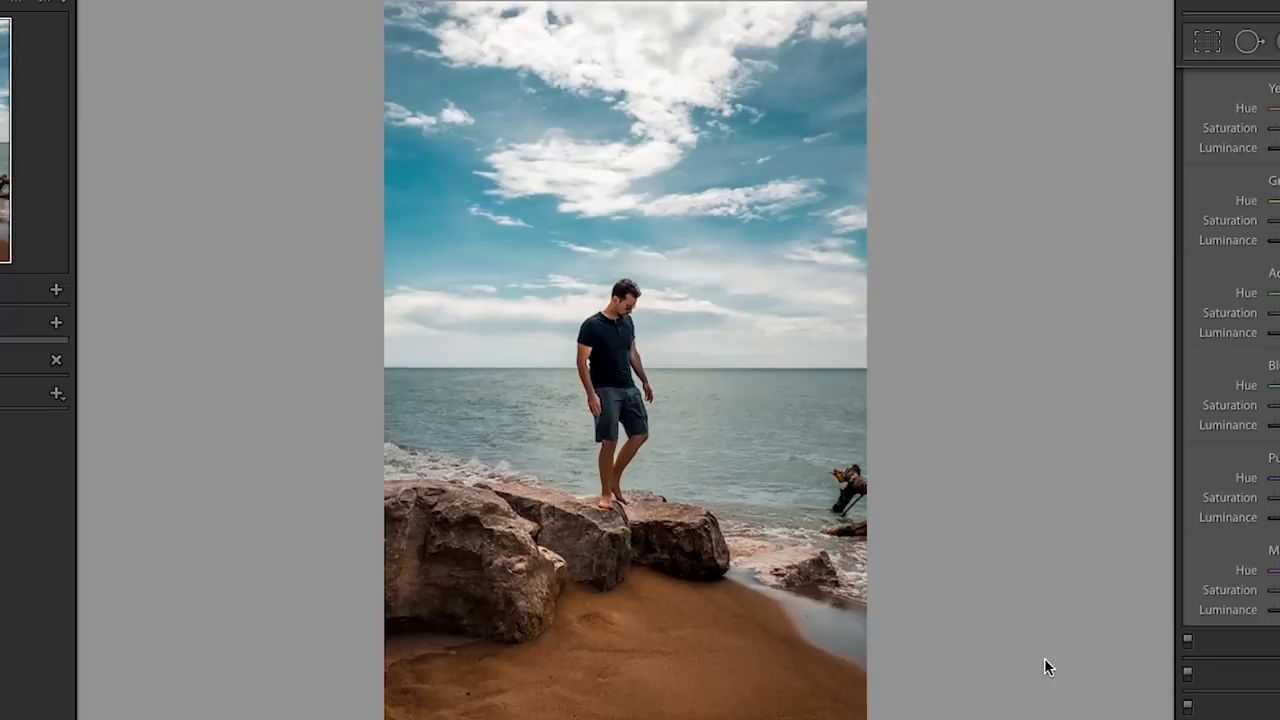
{"action": "key", "text": "backslash"}
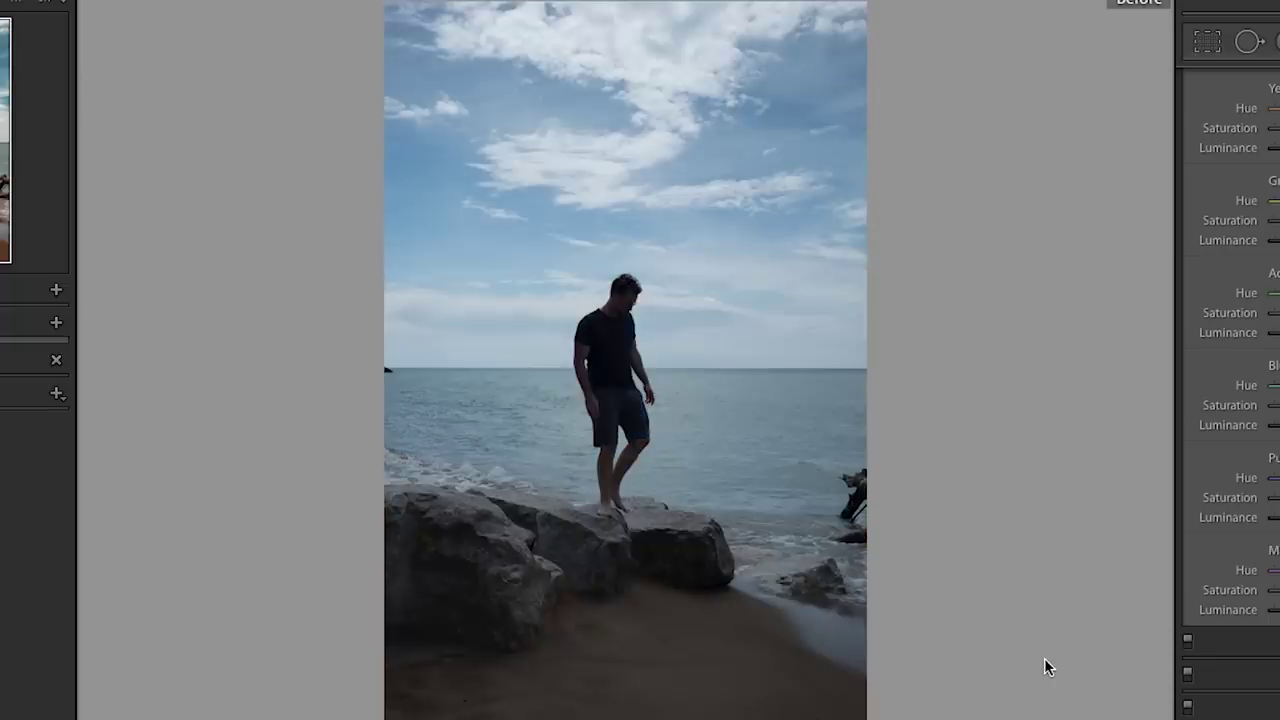
{"action": "key", "text": "backslash"}
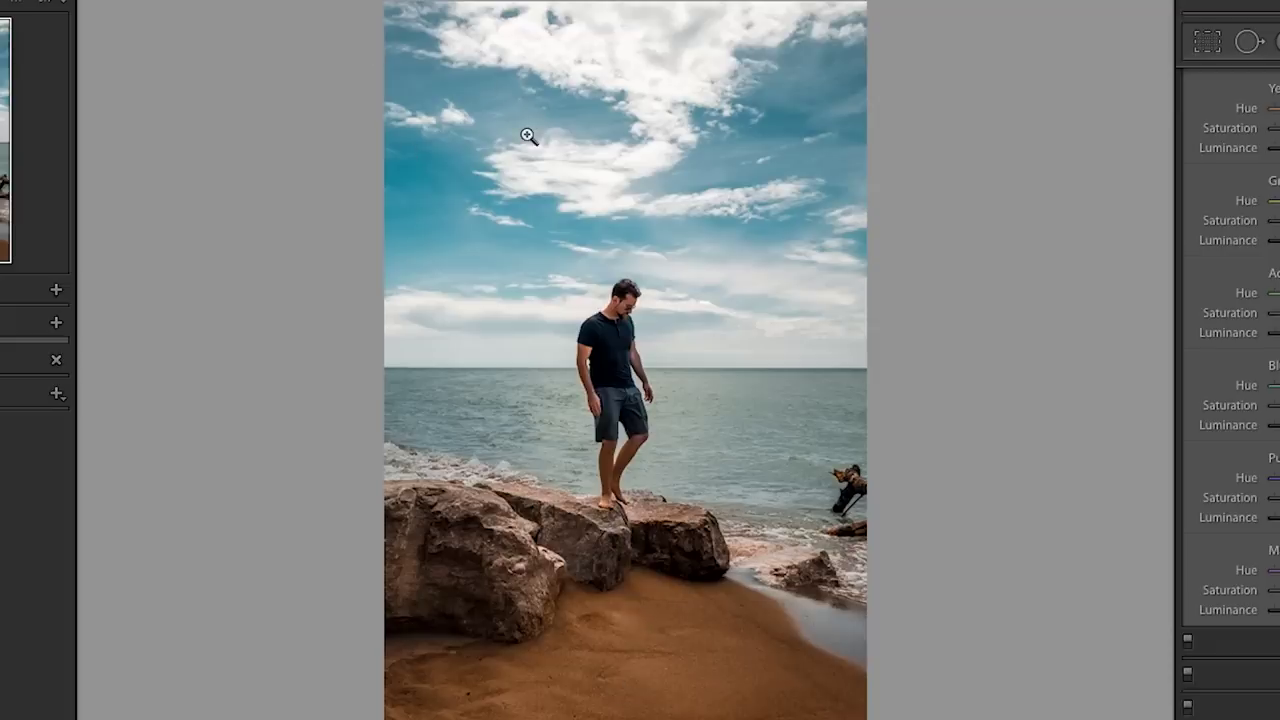
{"action": "key", "text": "backslash"}
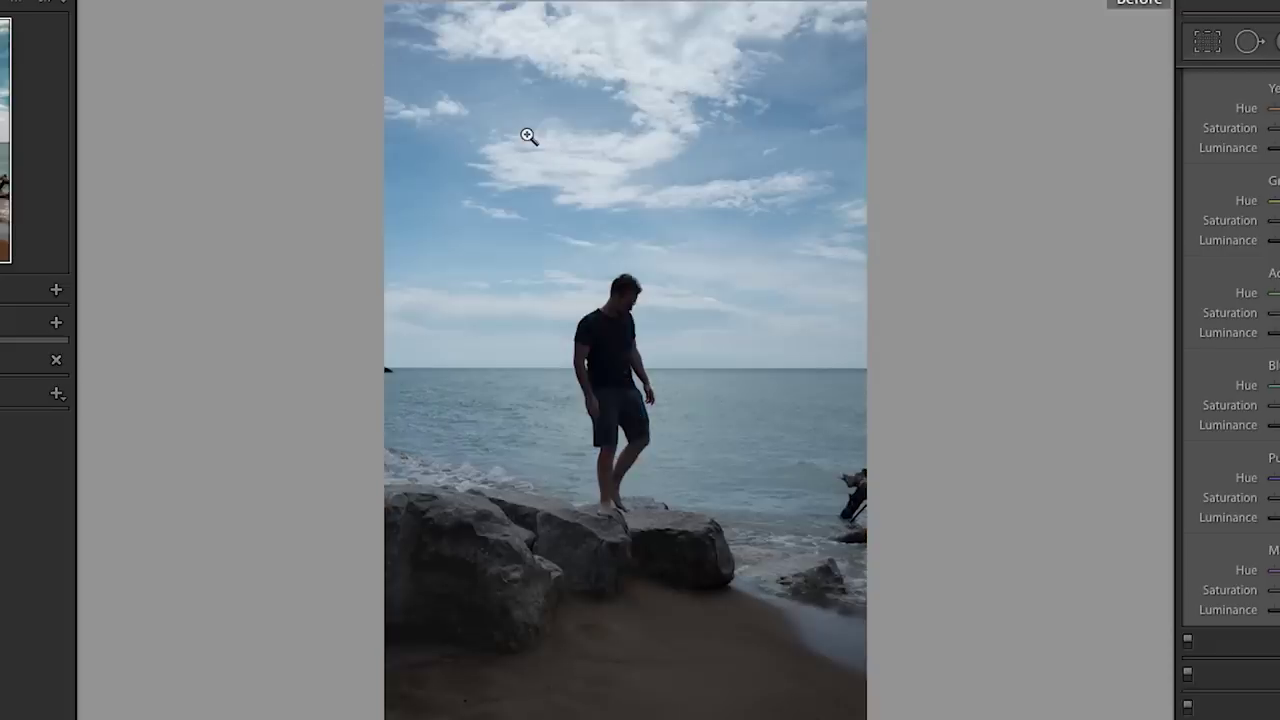
{"action": "key", "text": "backslash"}
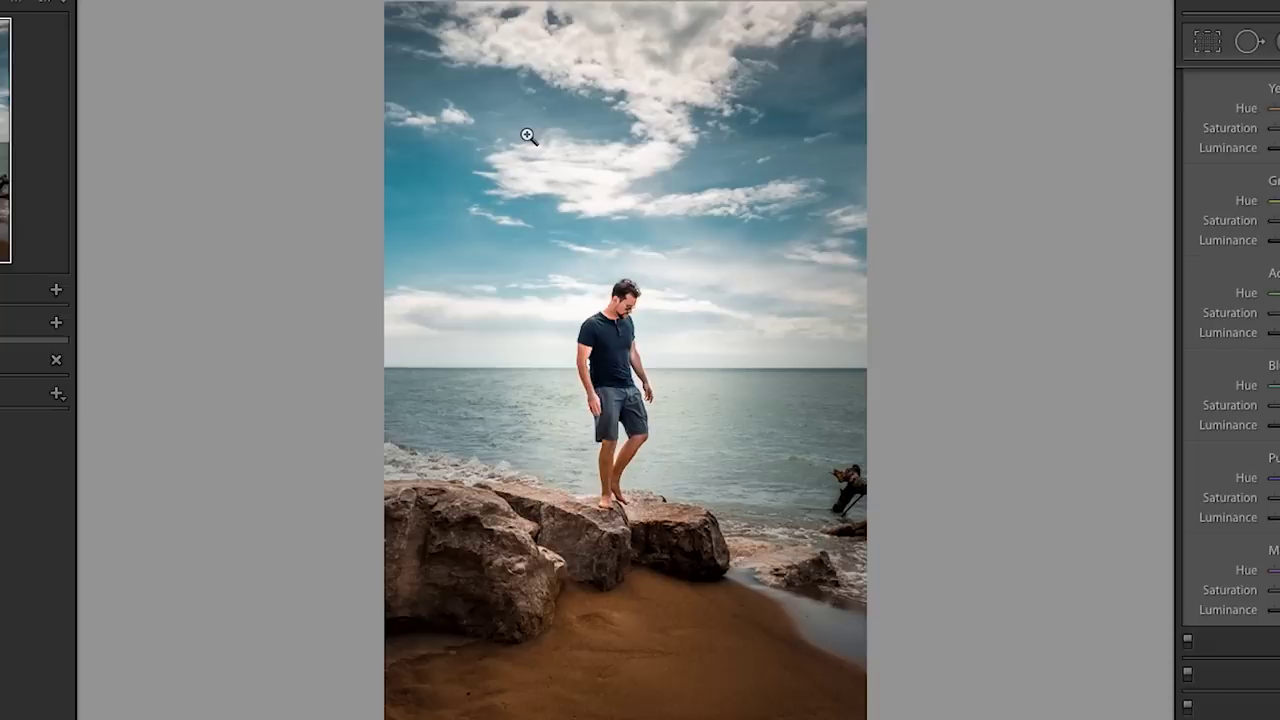
{"action": "key", "text": "backslash"}
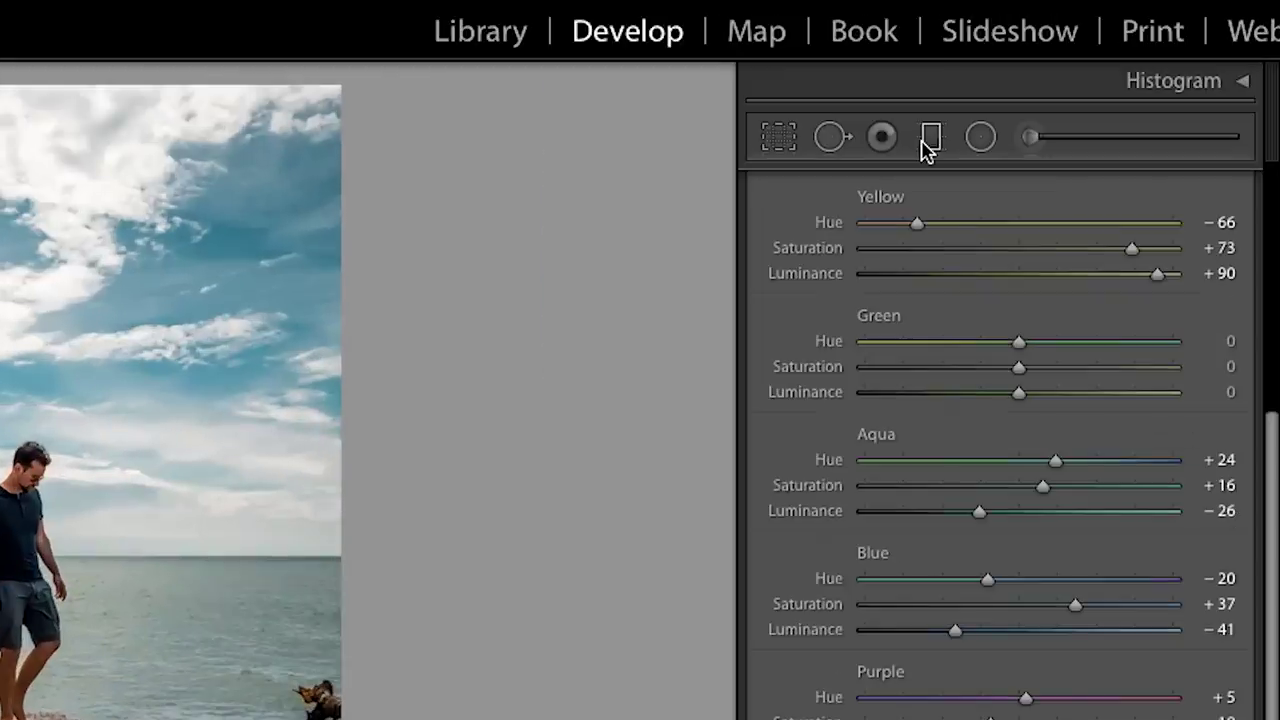
- Add a -0.30 exposure Burn graduated filter dragged down from the top of the sky
{"action": "left_click", "coordinate": [970, 128]}
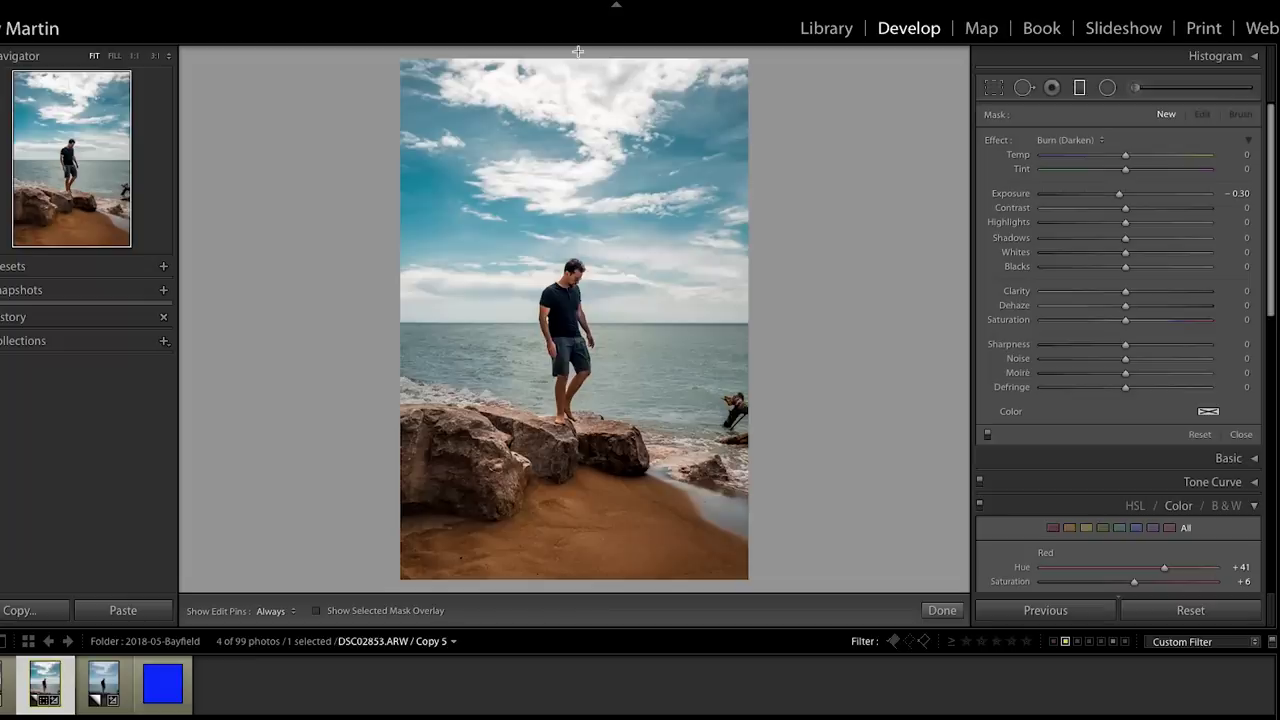
{"action": "left_click_drag", "start_coordinate": [578, 51], "coordinate": [581, 250]}
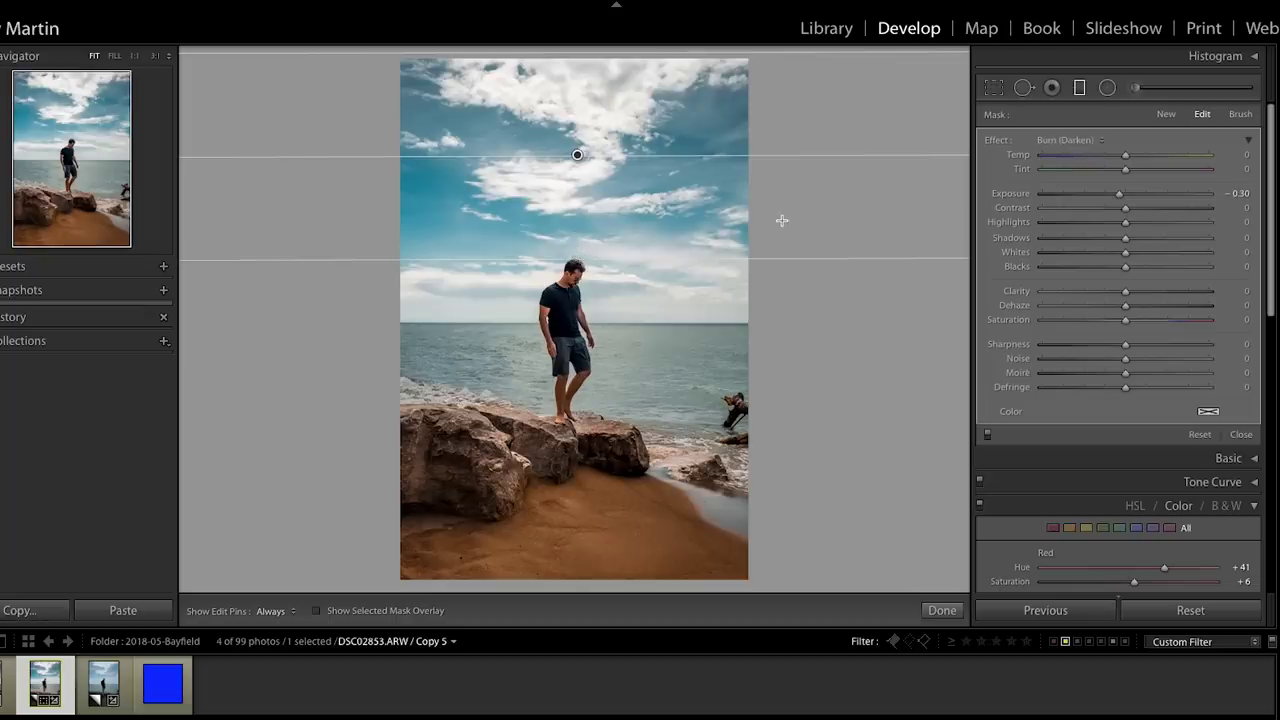
{"action": "left_click", "coordinate": [942, 610]}
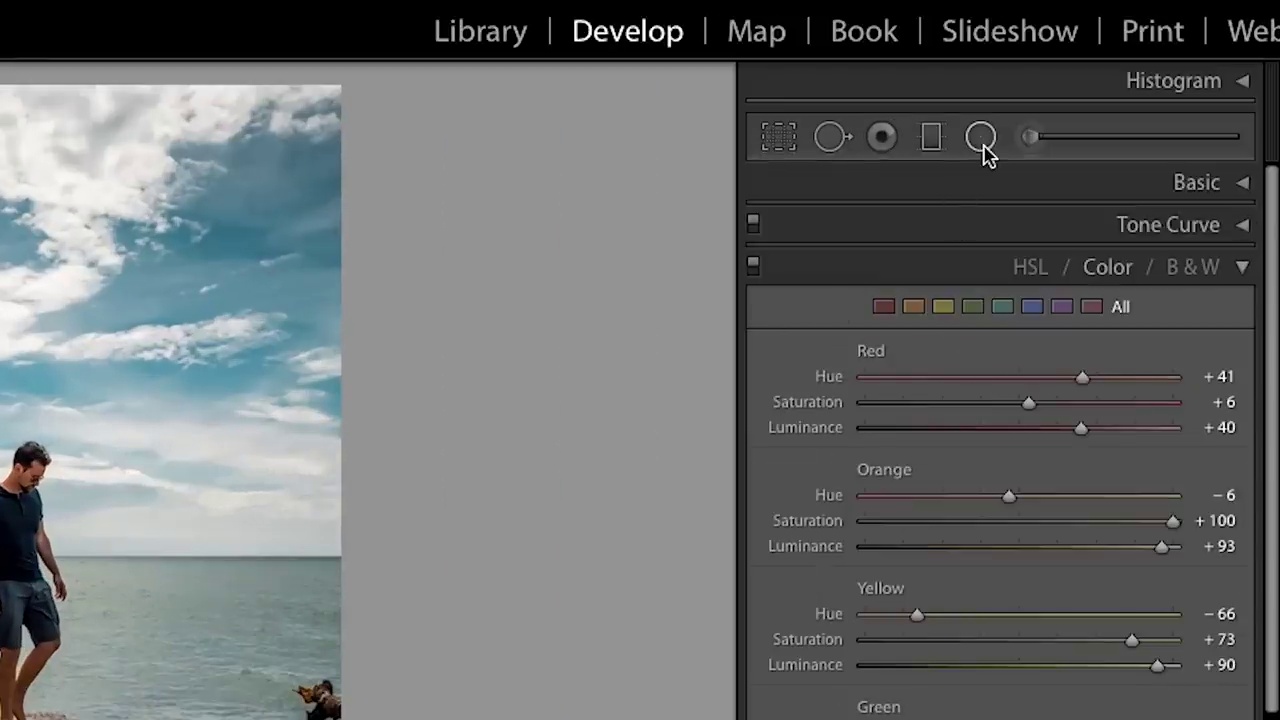
- Add a large radial filter centred on the man at -0.29 exposure, feather 28, darkening the edges
{"action": "left_click", "coordinate": [1109, 89]}
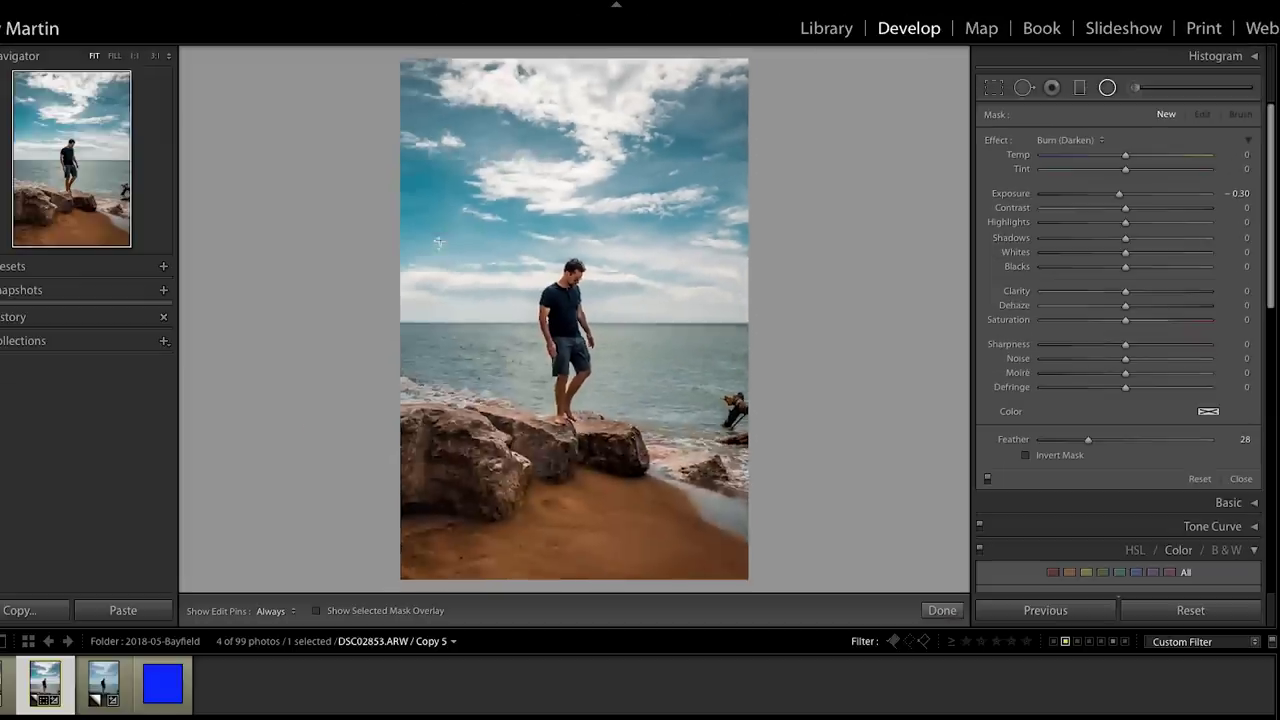
{"action": "left_click_drag", "start_coordinate": [441, 238], "coordinate": [663, 457]}
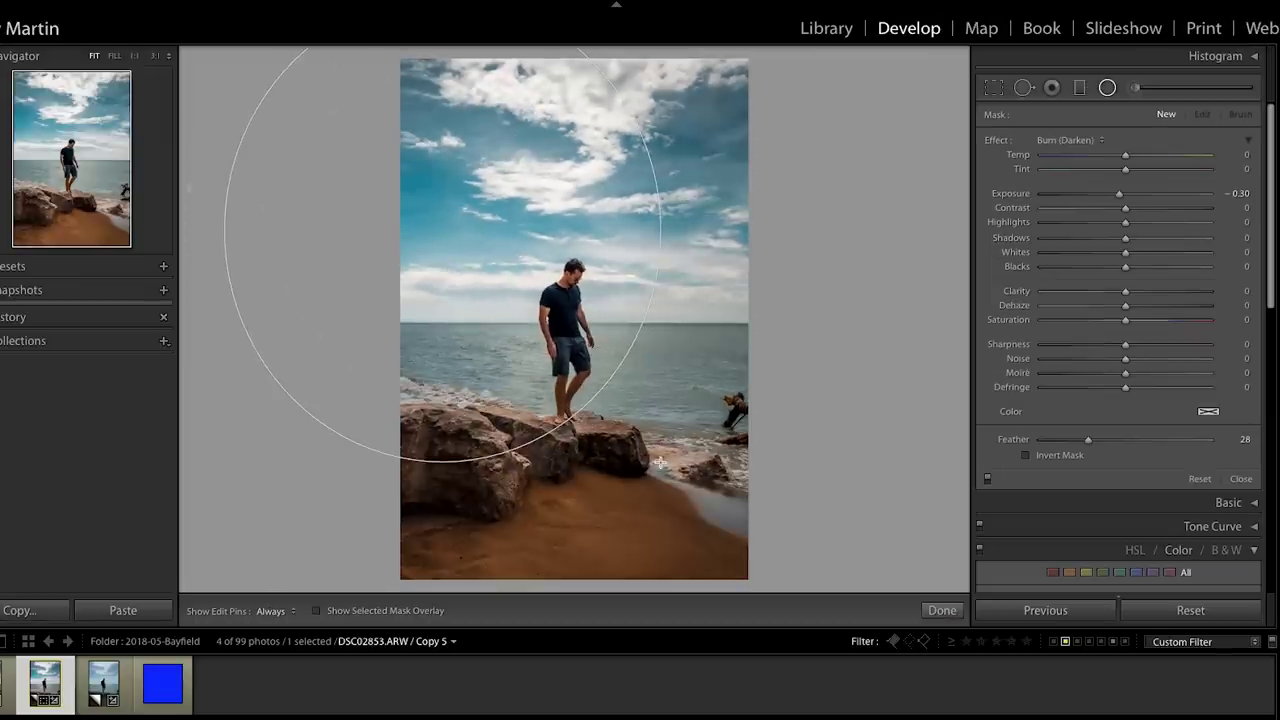
{"action": "mouse_move", "coordinate": [445, 229]}
{"action": "left_mouse_down"}
{"action": "mouse_move", "coordinate": [571, 314]}
{"action": "mouse_move", "coordinate": [522, 315]}
{"action": "left_mouse_up"}
{"action": "left_click_drag", "start_coordinate": [1119, 194], "coordinate": [1118, 197]}
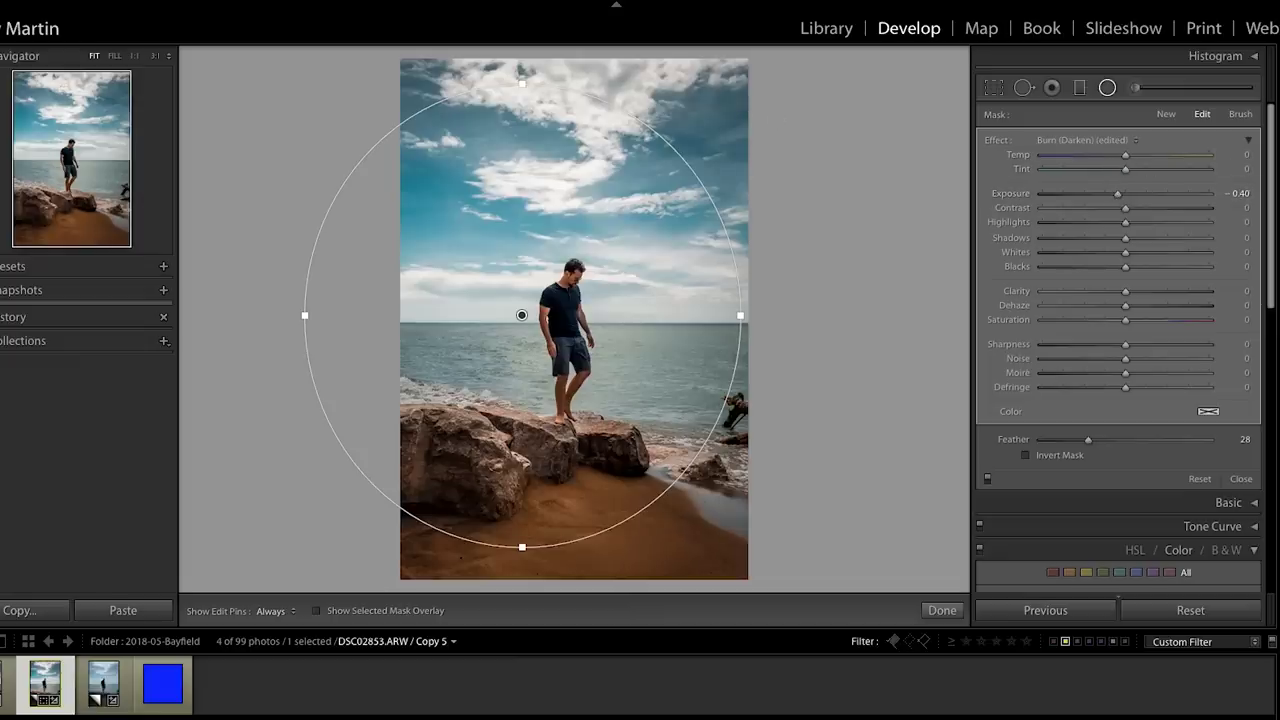
{"action": "left_click_drag", "start_coordinate": [1117, 197], "coordinate": [1121, 198]}
{"action": "left_click_drag", "start_coordinate": [522, 315], "coordinate": [527, 307]}
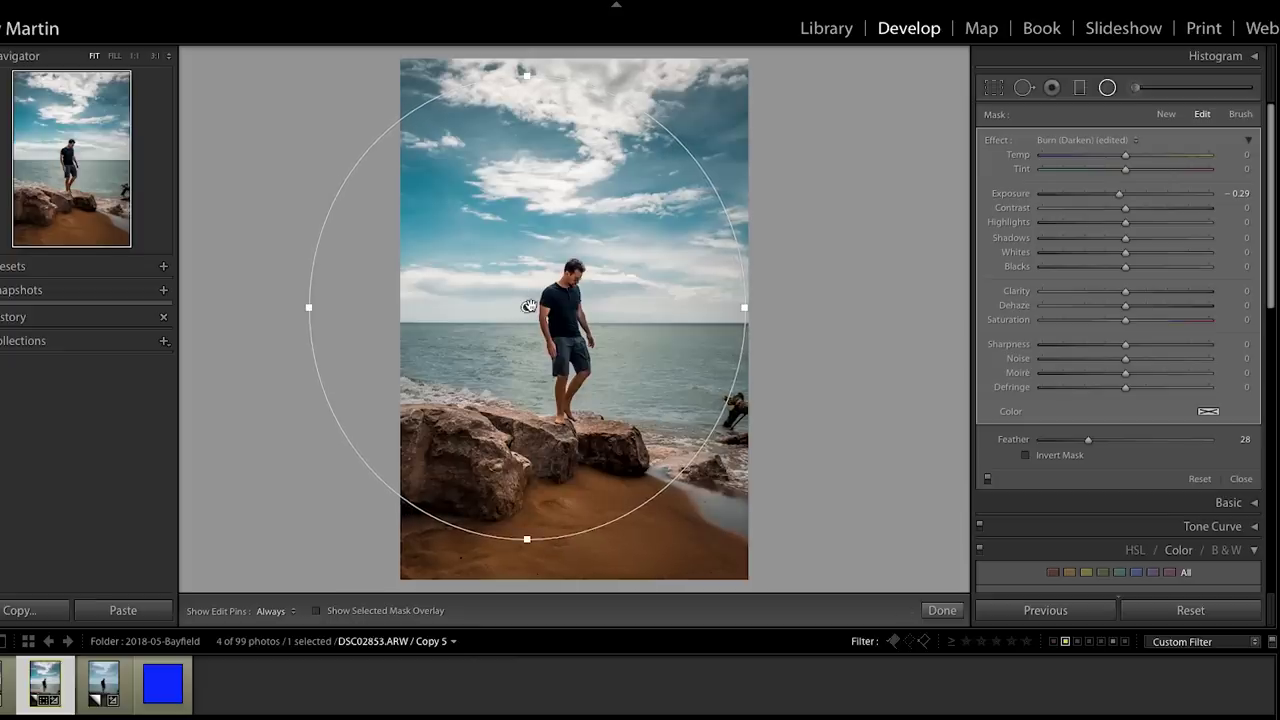
{"action": "left_click", "coordinate": [942, 611]}
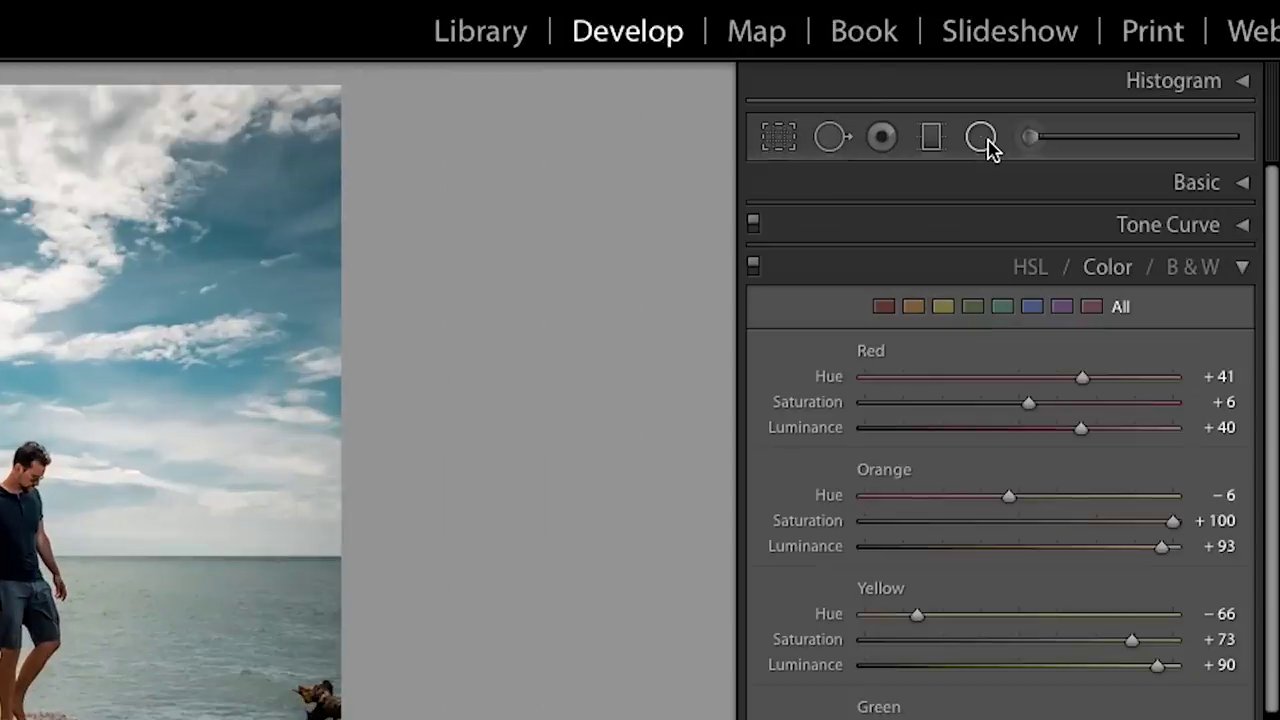
- Add an inverted radial filter on the man at +0.37 exposure with feather 80
{"action": "left_click", "coordinate": [983, 141]}
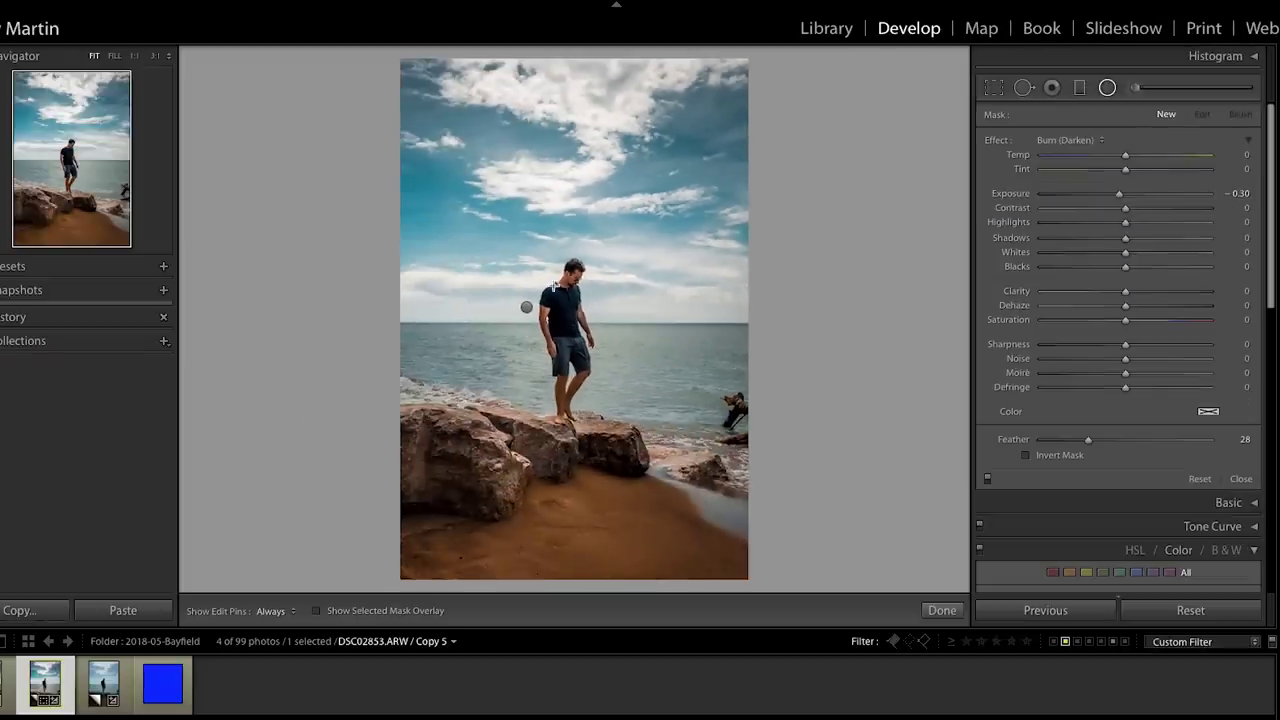
{"action": "left_click_drag", "start_coordinate": [552, 285], "coordinate": [579, 325]}
{"action": "left_click_drag", "start_coordinate": [1119, 195], "coordinate": [1134, 202]}
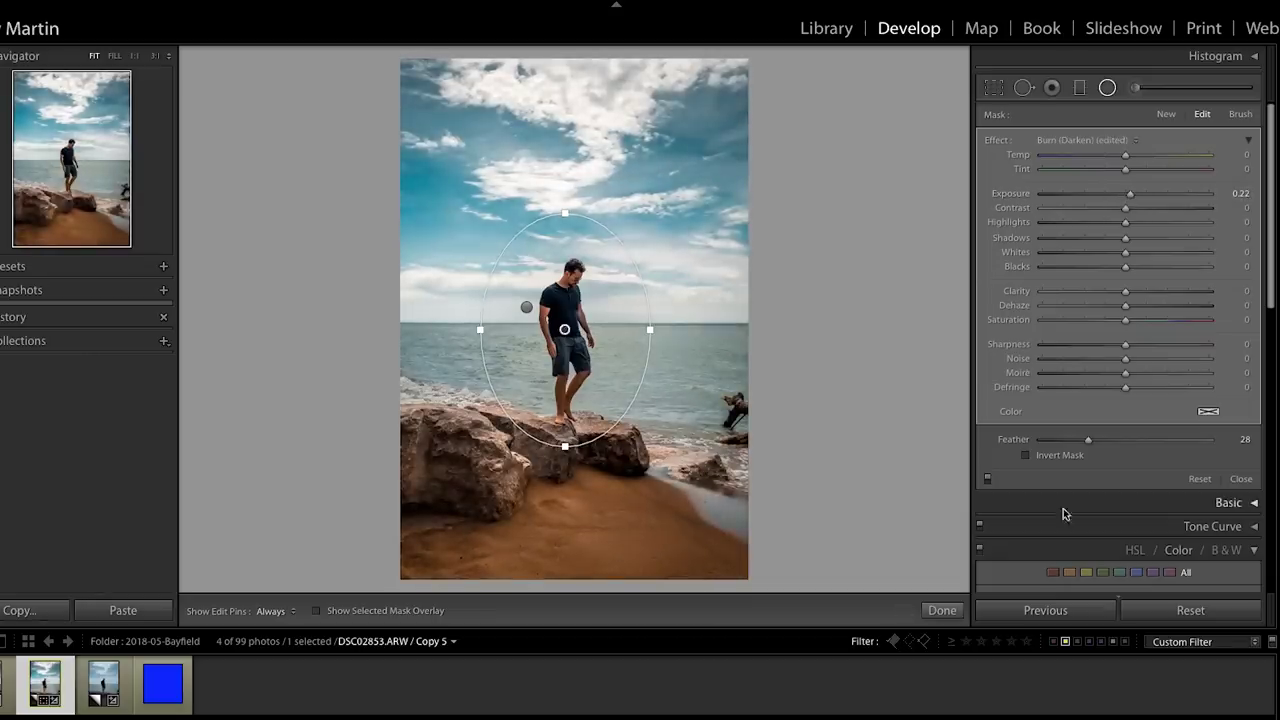
{"action": "left_click", "coordinate": [1055, 457]}
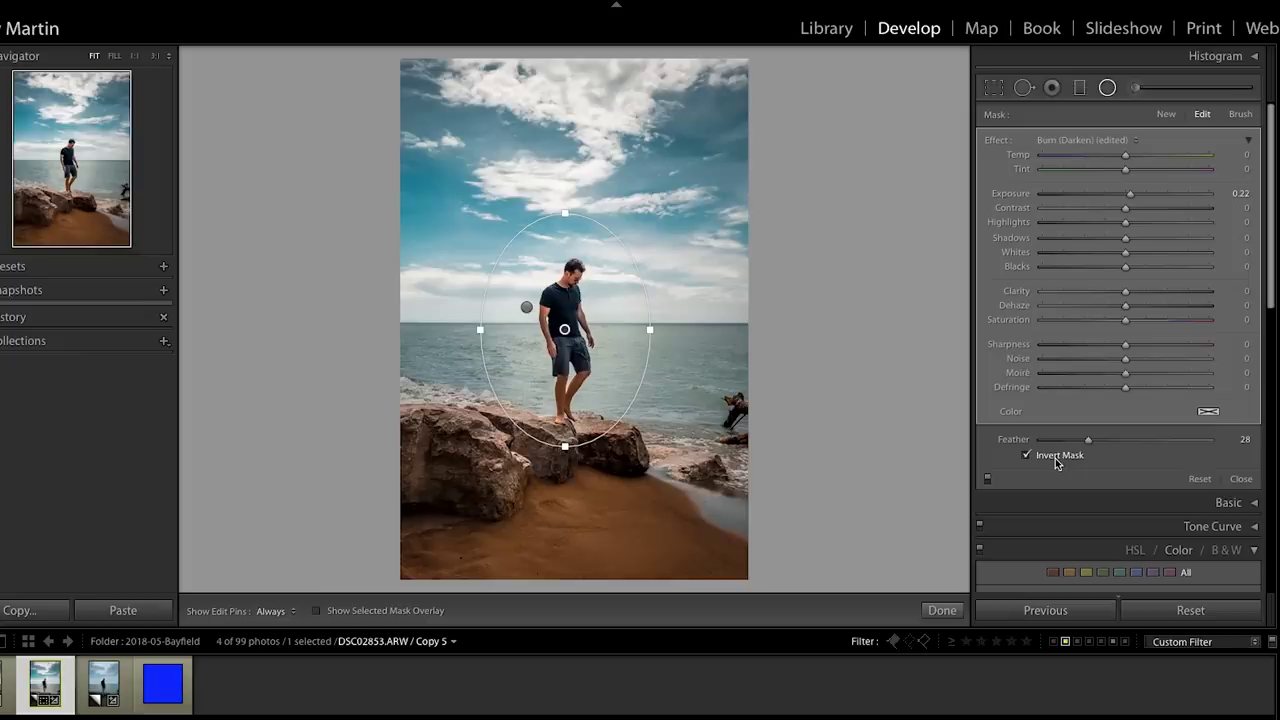
{"action": "left_click", "coordinate": [1055, 458]}
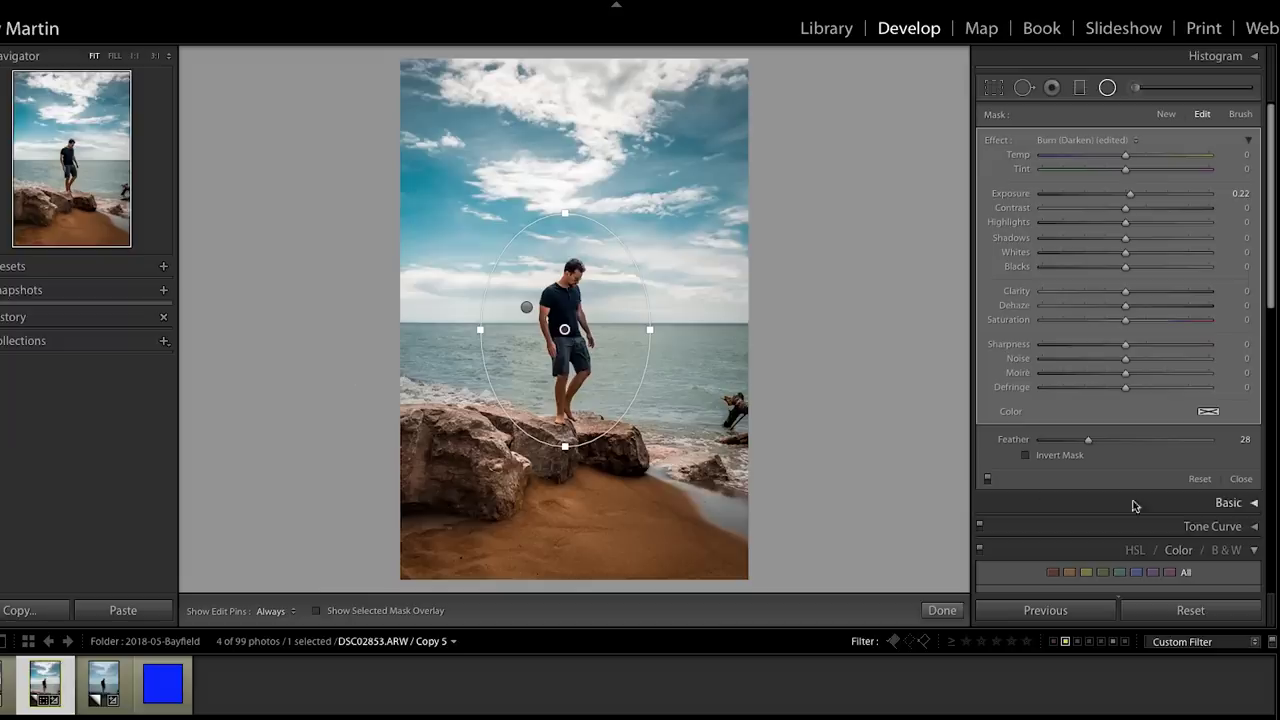
{"action": "left_click", "coordinate": [1034, 458]}
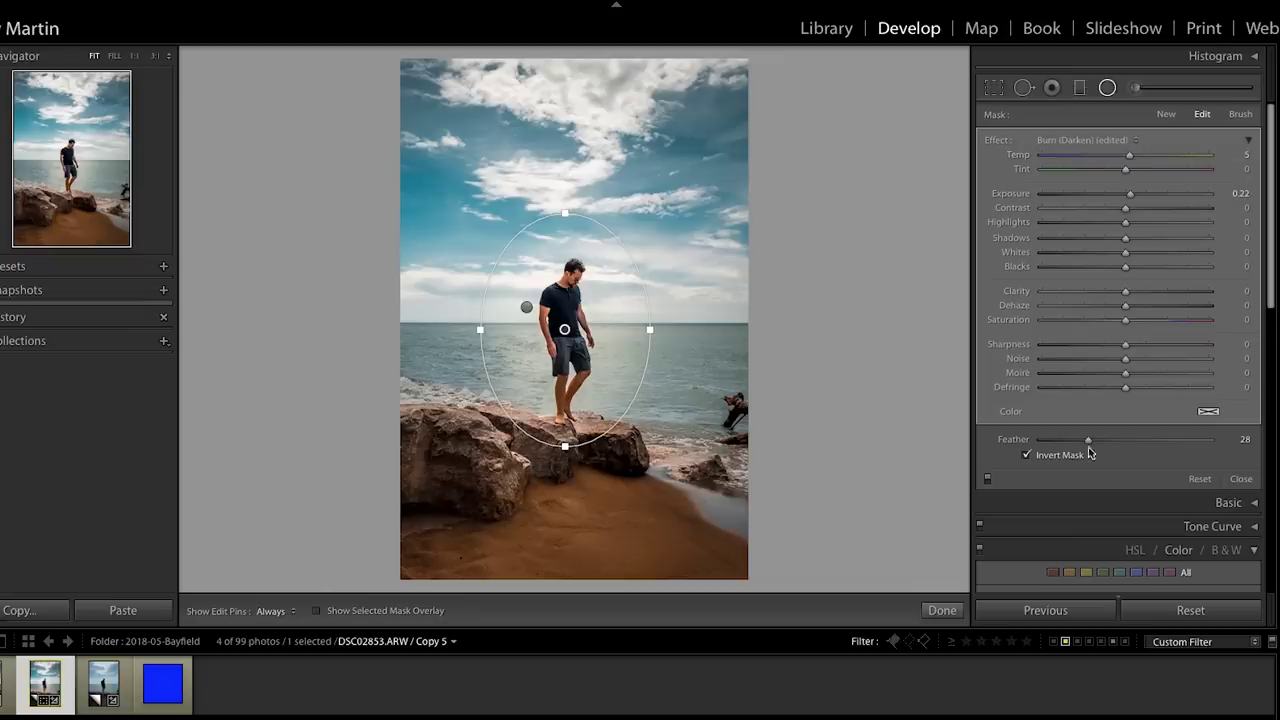
{"action": "left_click_drag", "start_coordinate": [1089, 440], "coordinate": [1176, 441]}
{"action": "left_click_drag", "start_coordinate": [1131, 194], "coordinate": [1136, 193]}
{"action": "left_click", "coordinate": [942, 610]}
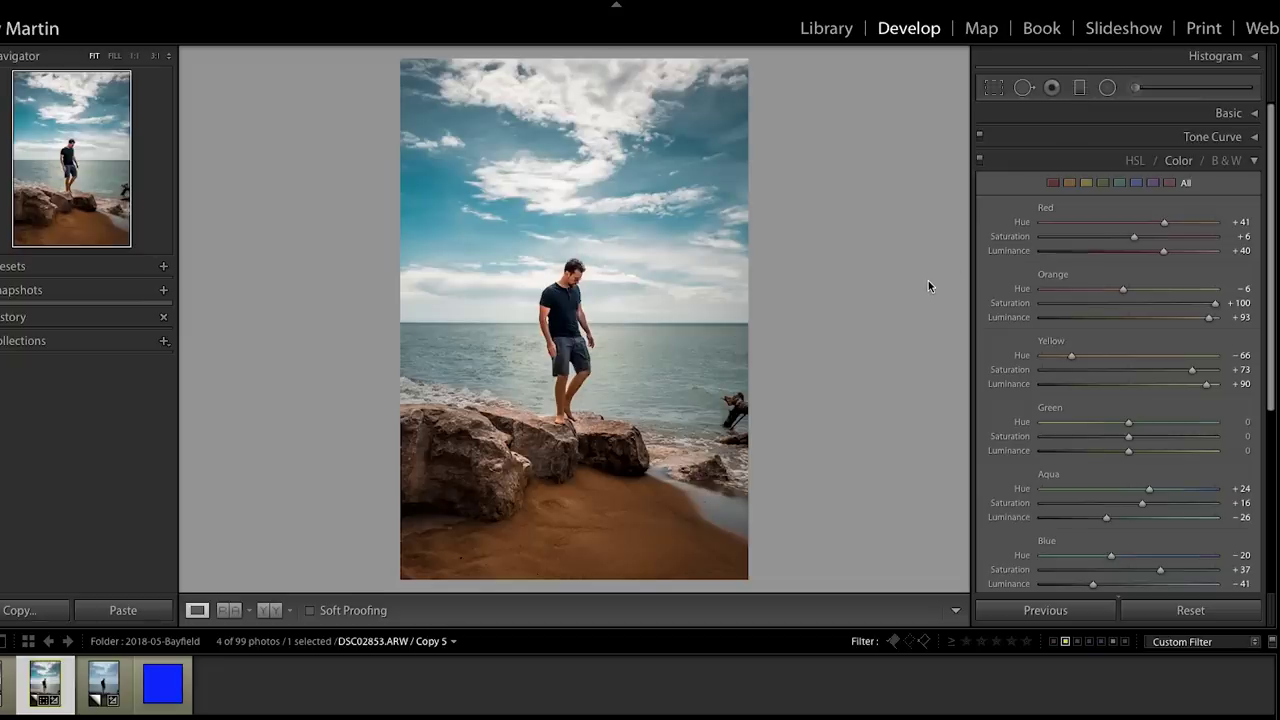
{"action": "key", "text": "backslash"}
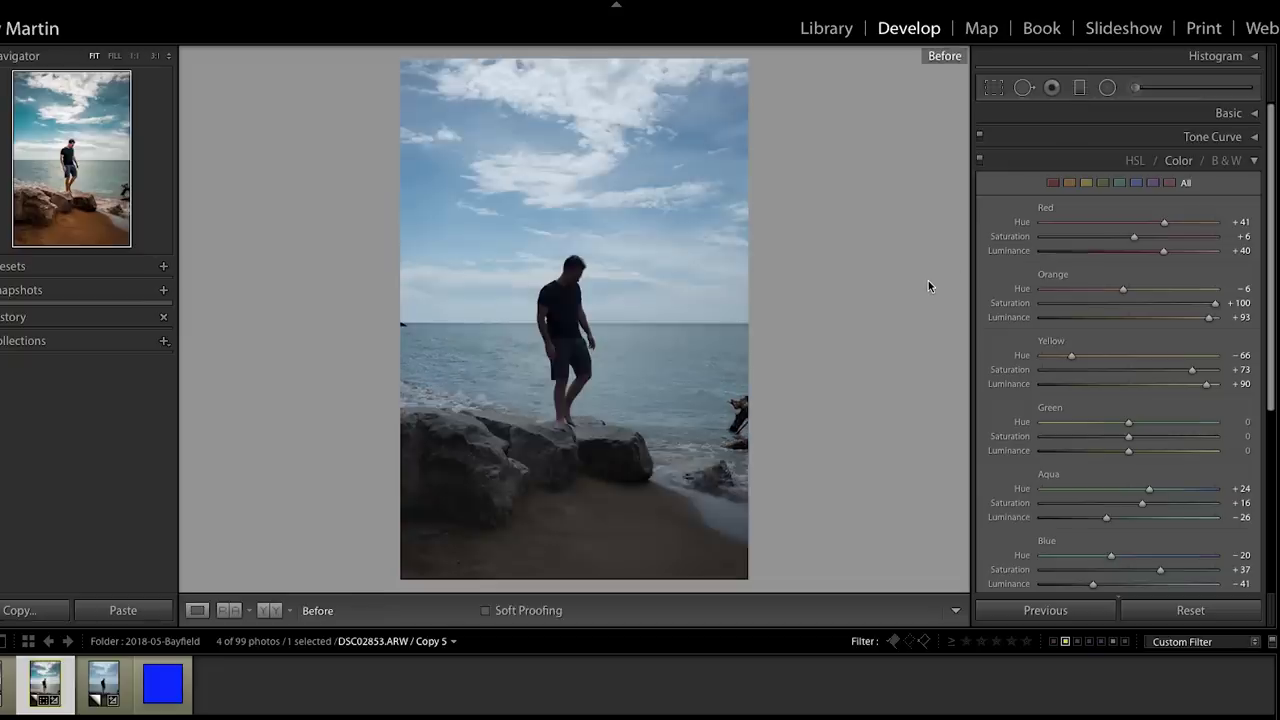
{"action": "key", "text": "backslash"}
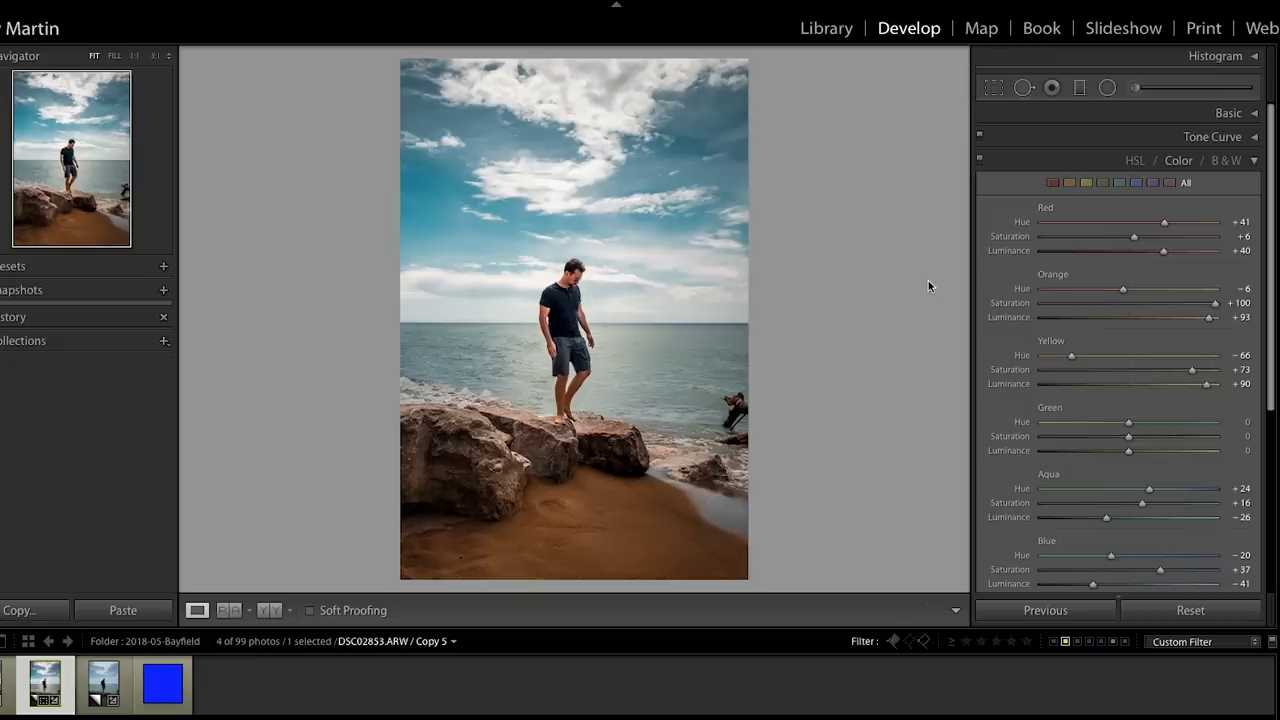